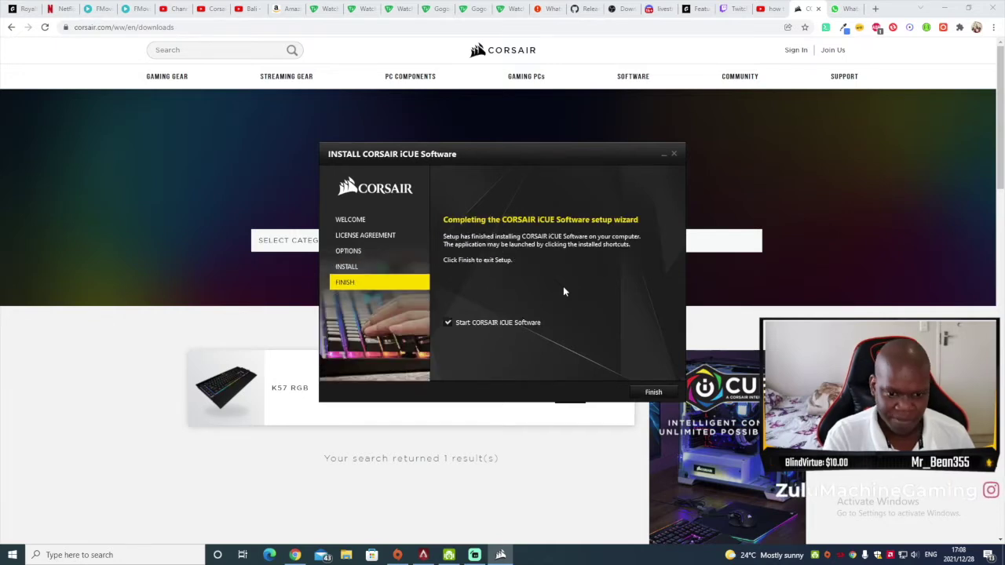
# Step: Finish the iCUE setup with the software set to start, and tidy the desktop by minimizing open windows and re-sorting its icons
pyautogui.click(655, 392)
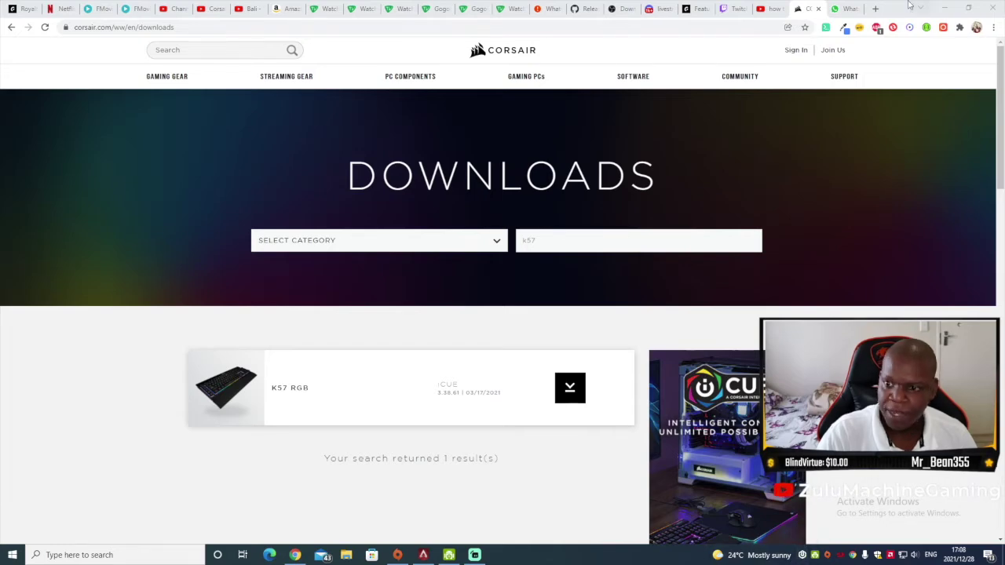
pyautogui.click(944, 8)
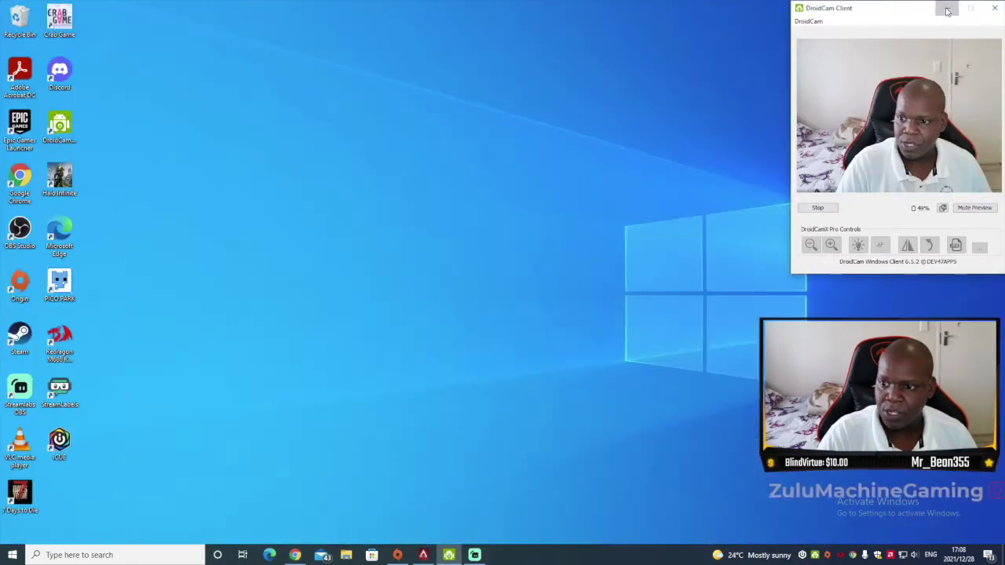
pyautogui.click(947, 7)
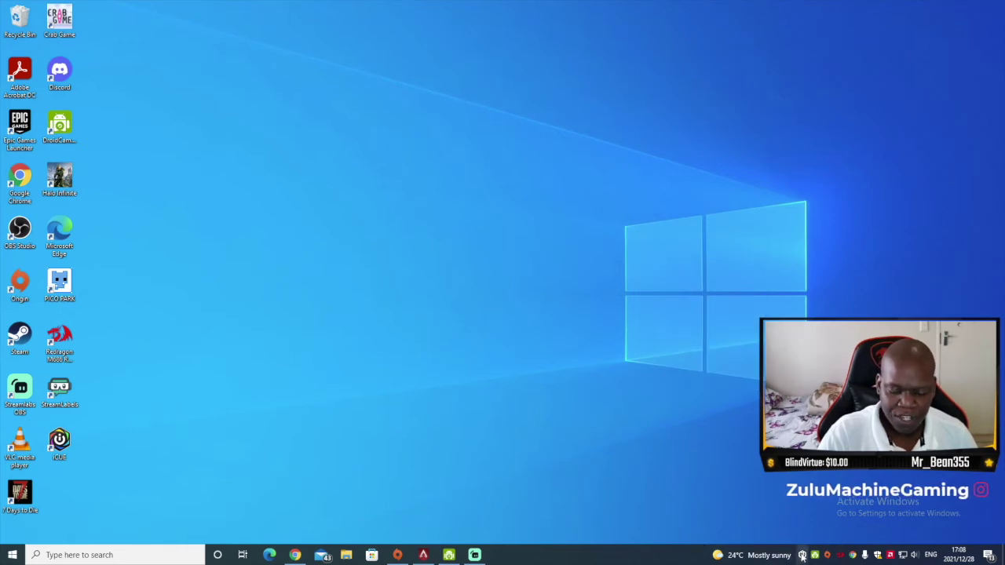
pyautogui.rightClick(271, 49)
pyautogui.click(300, 96)
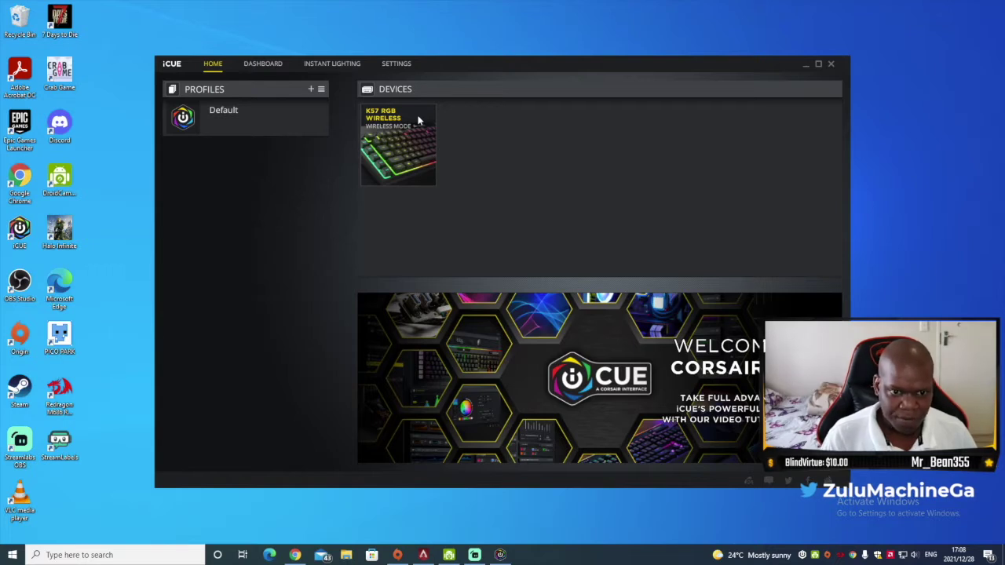
# Step: Open the K57 RGB Wireless keyboard in iCUE and check its Actions list, collapsing it again
pyautogui.click(408, 137)
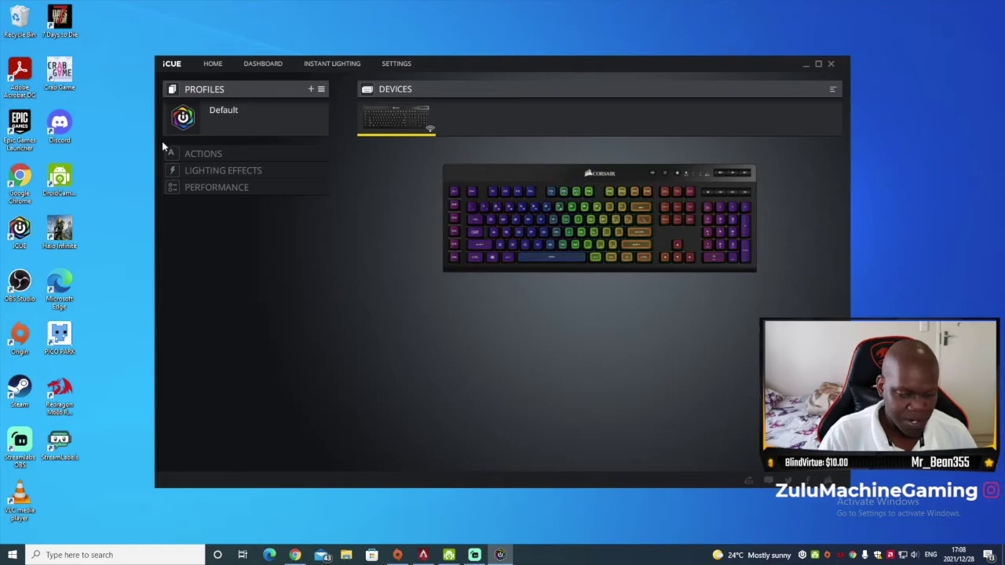
pyautogui.click(218, 154)
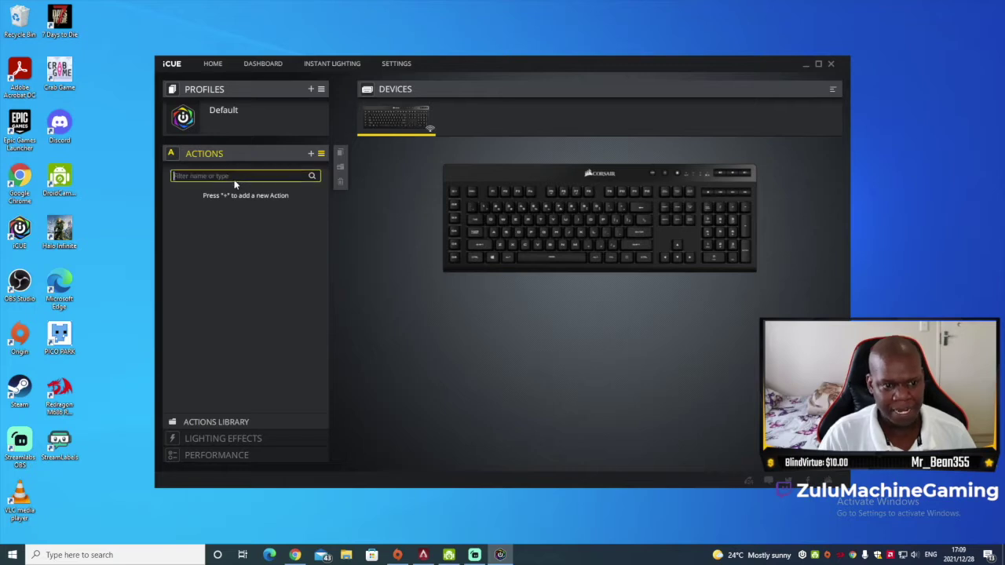
pyautogui.click(245, 155)
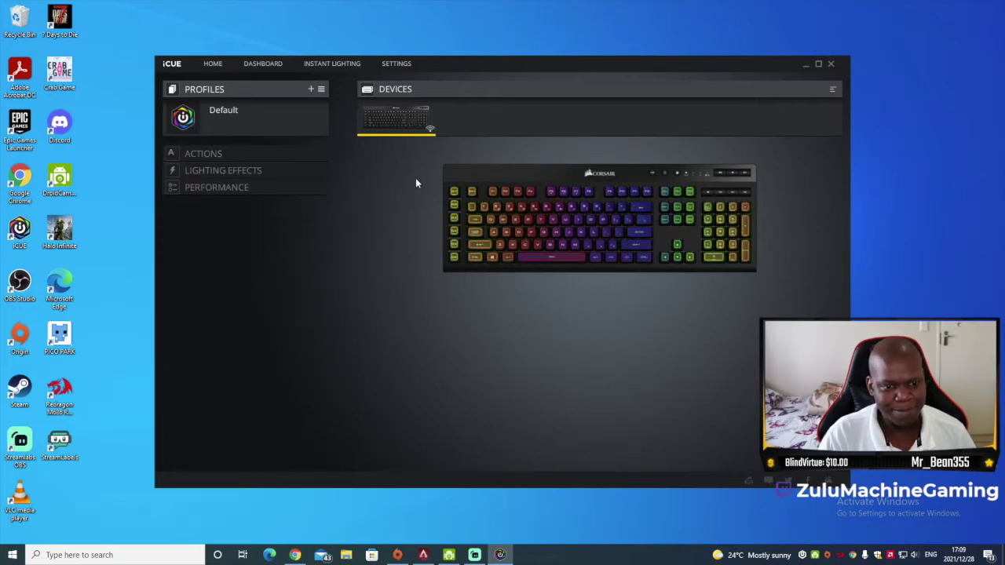
# Step: Open the keyboard's lighting effects and set the predefined effect to No Effect
pyautogui.click(199, 170)
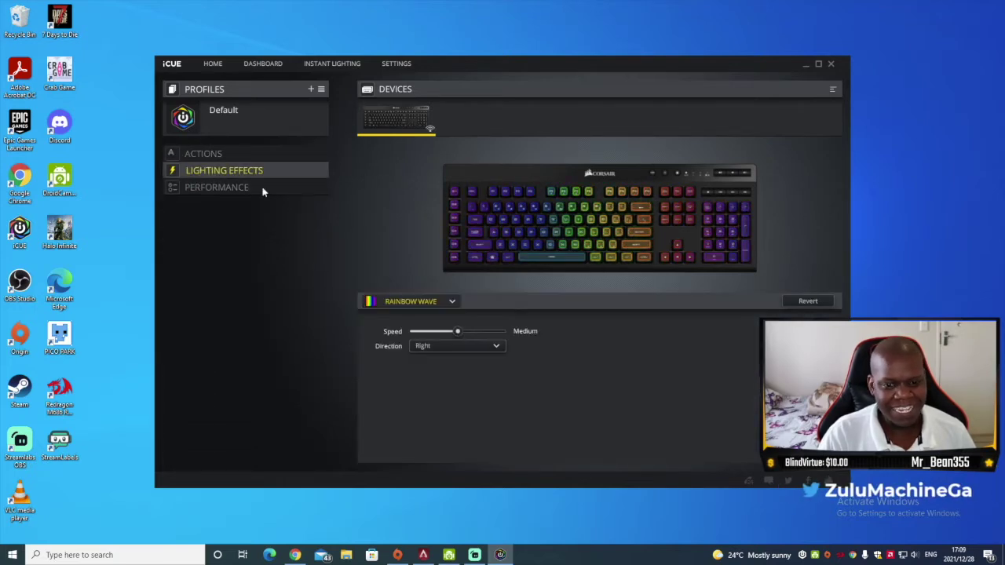
pyautogui.click(451, 302)
pyautogui.click(374, 340)
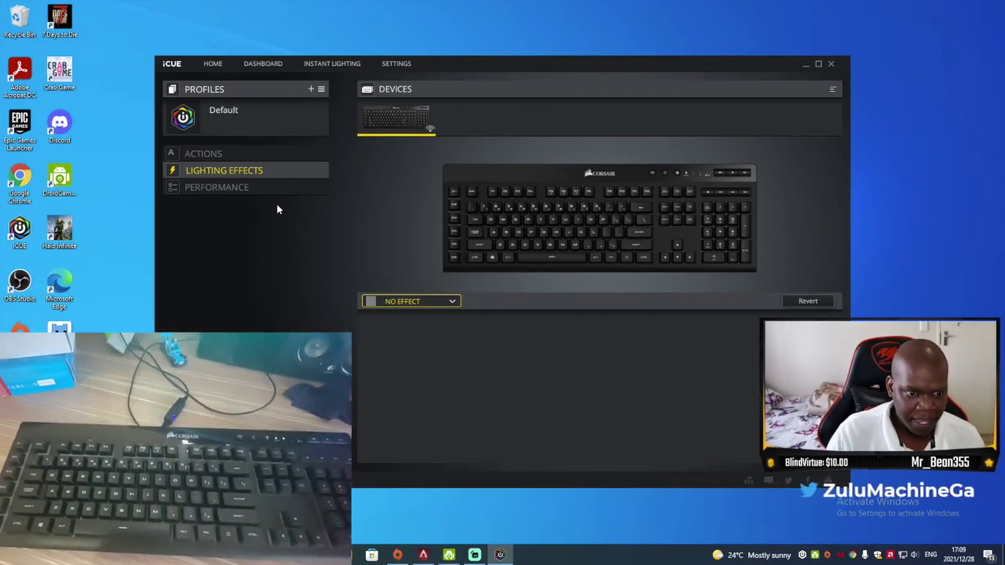
# Step: Try the Spiral Rainbow, Rainbow Wave and Color Shift lighting effects on the keyboard one after another
pyautogui.click(385, 301)
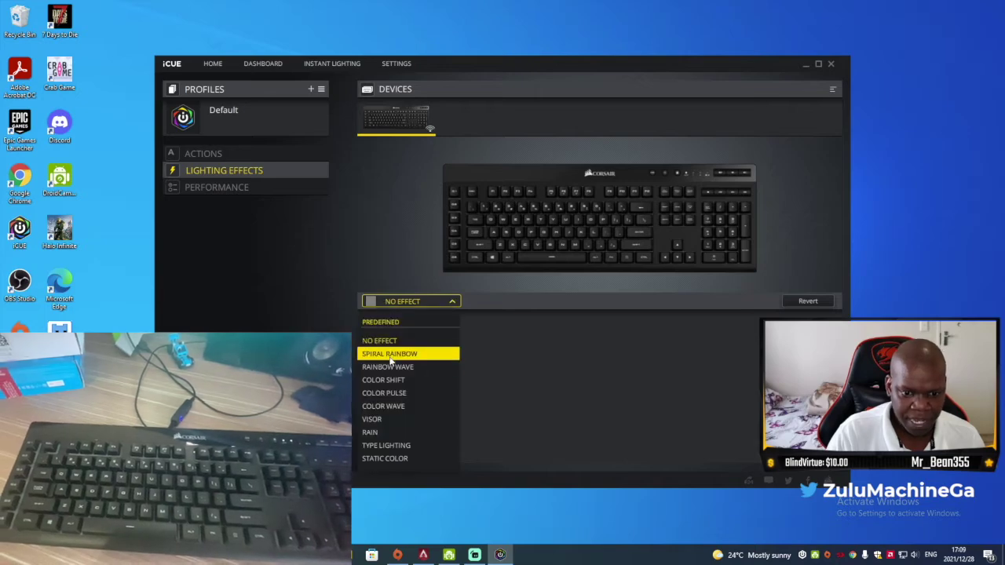
pyautogui.click(391, 354)
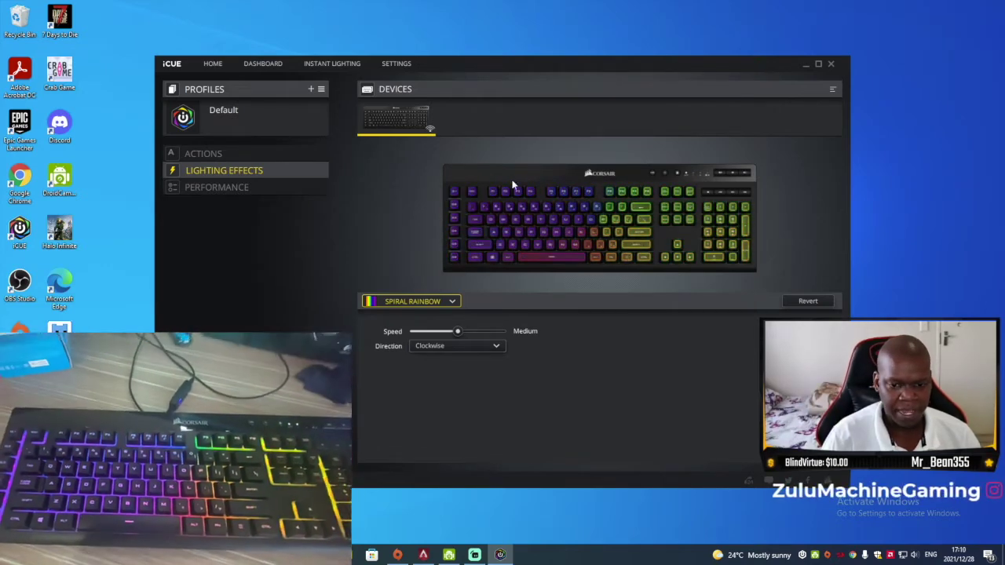
pyautogui.click(437, 300)
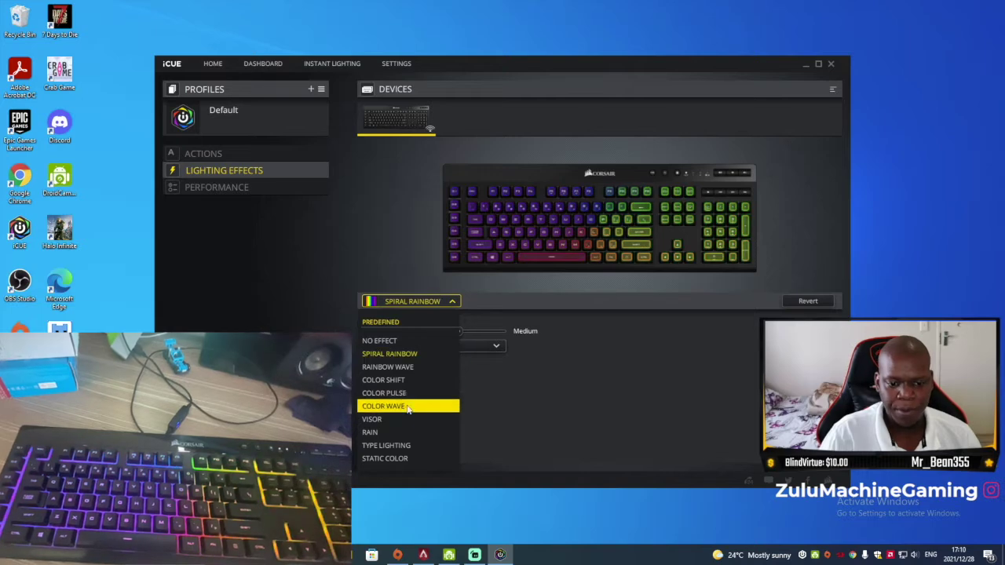
pyautogui.click(407, 368)
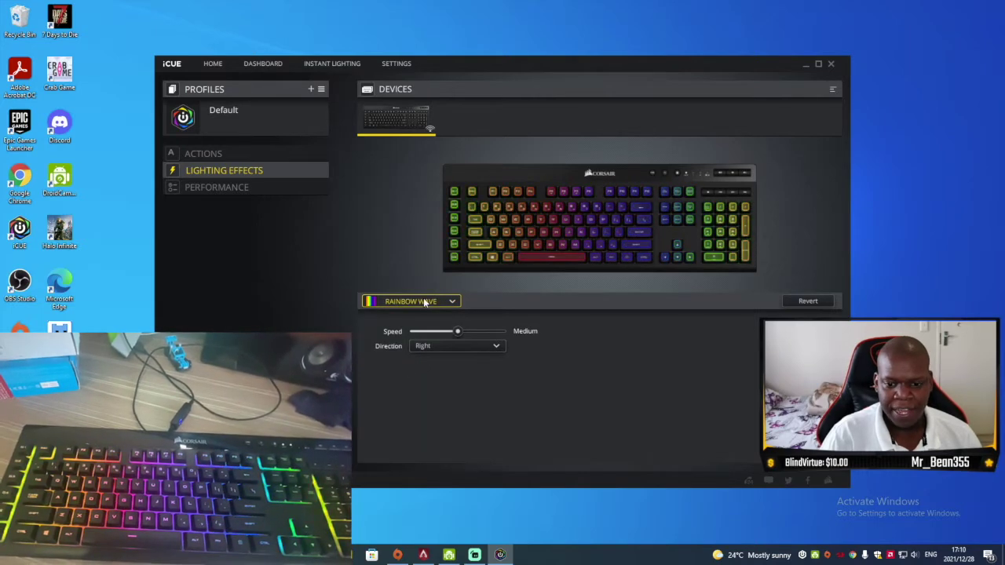
pyautogui.click(425, 301)
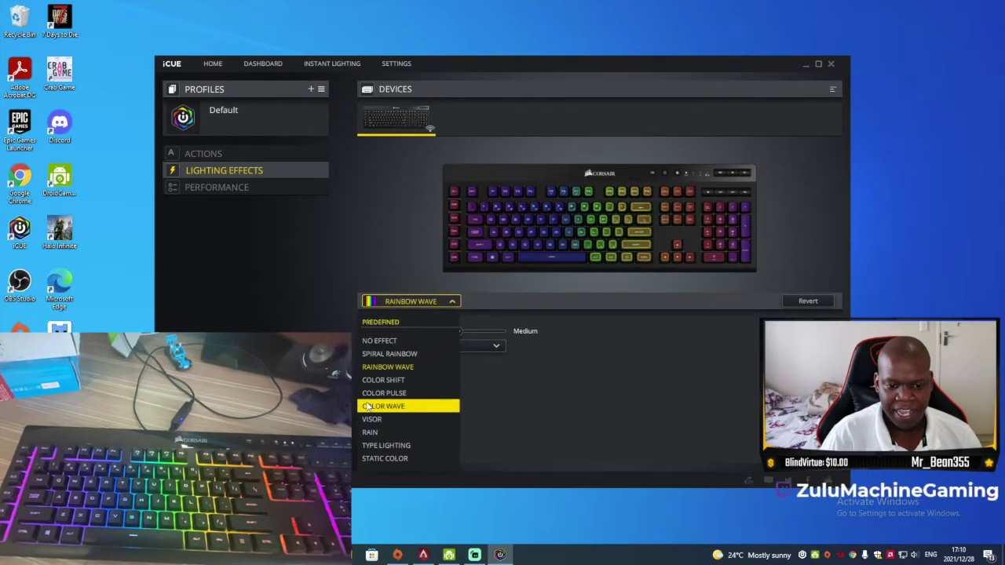
pyautogui.click(381, 379)
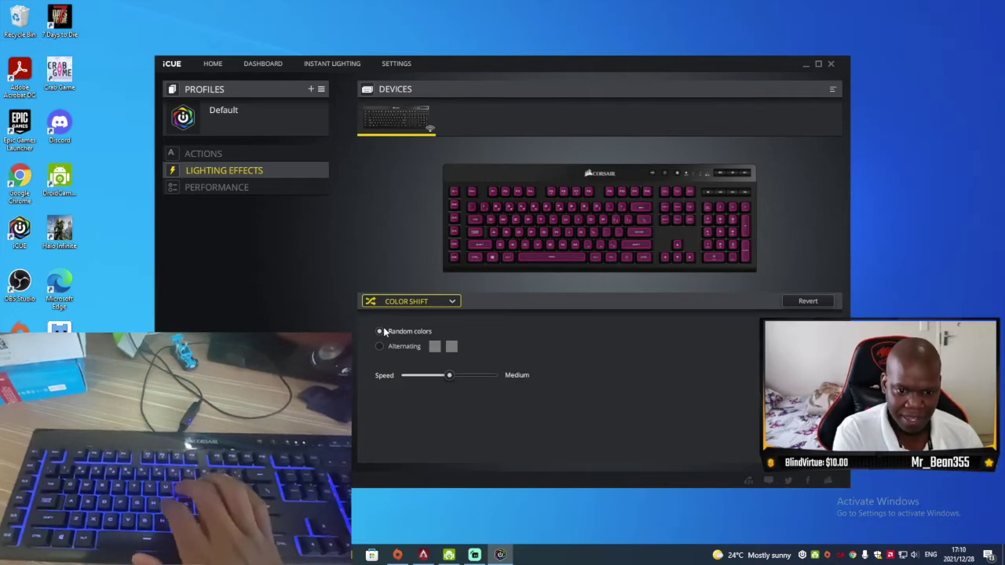
# Step: Try the Color Pulse effect and the Color Wave effect on the keyboard with random colors
pyautogui.click(424, 303)
pyautogui.click(398, 390)
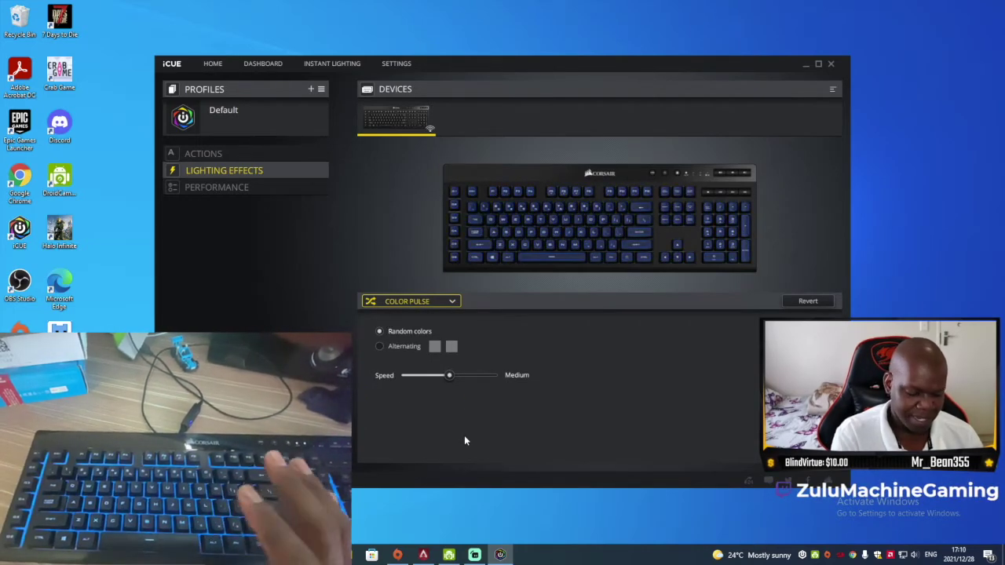
pyautogui.click(437, 302)
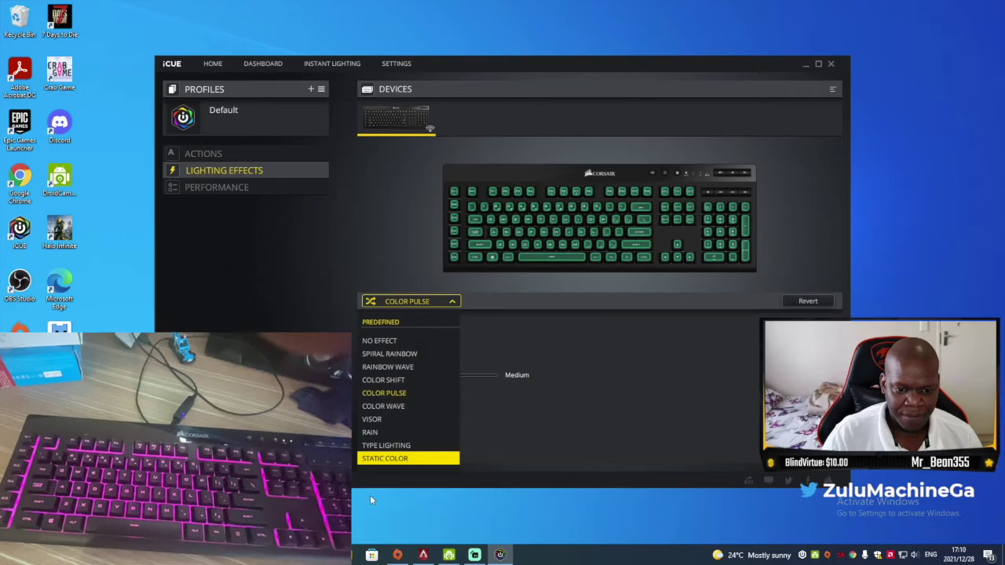
pyautogui.click(383, 406)
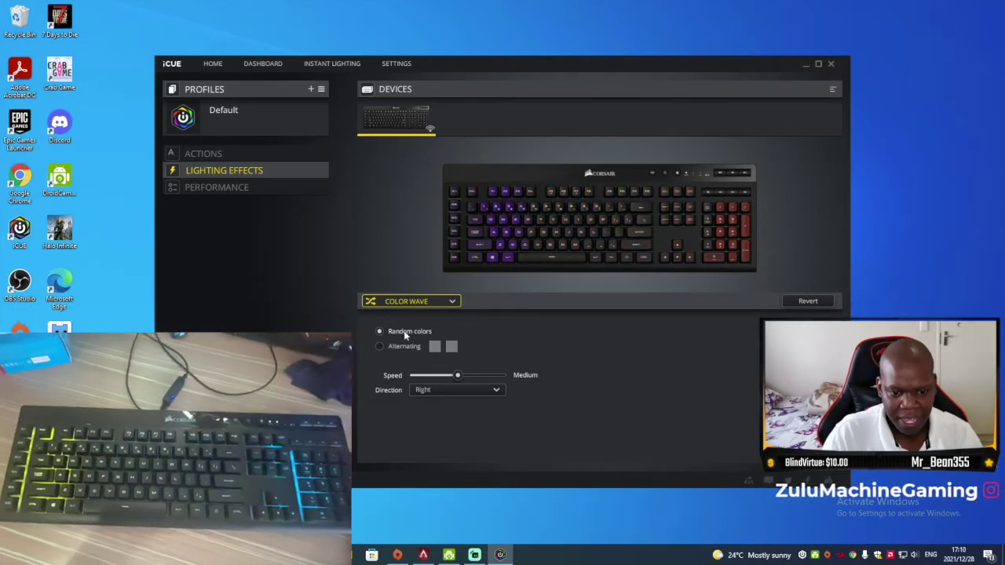
# Step: Try the Visor effect and the Rain effect on the keyboard with random colors
pyautogui.click(429, 300)
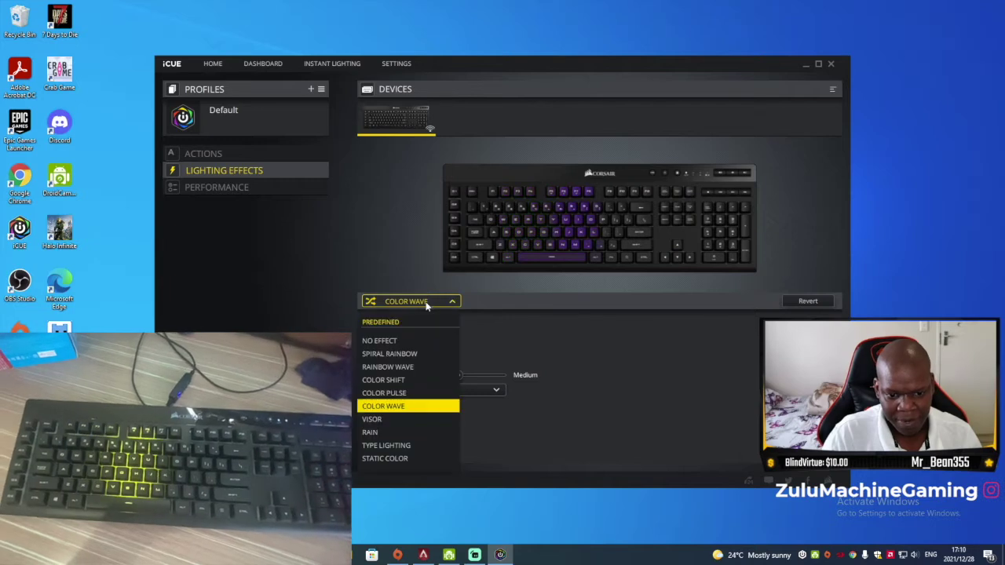
pyautogui.click(395, 420)
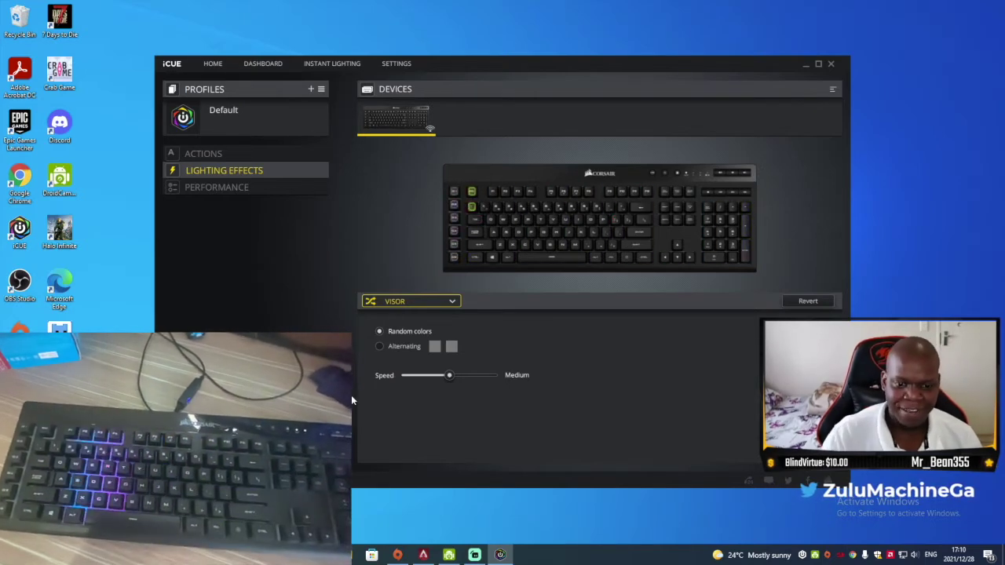
pyautogui.click(455, 302)
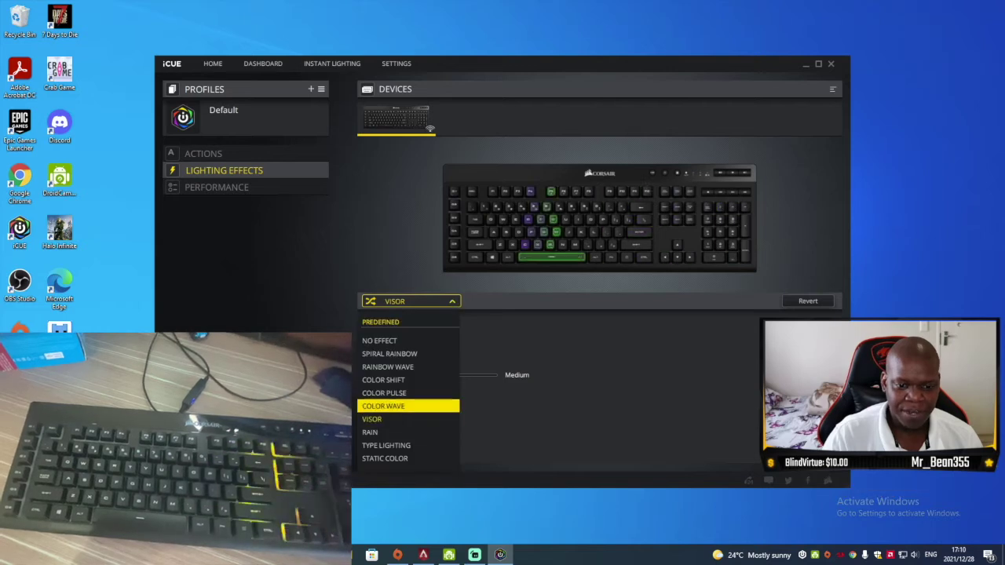
pyautogui.click(371, 433)
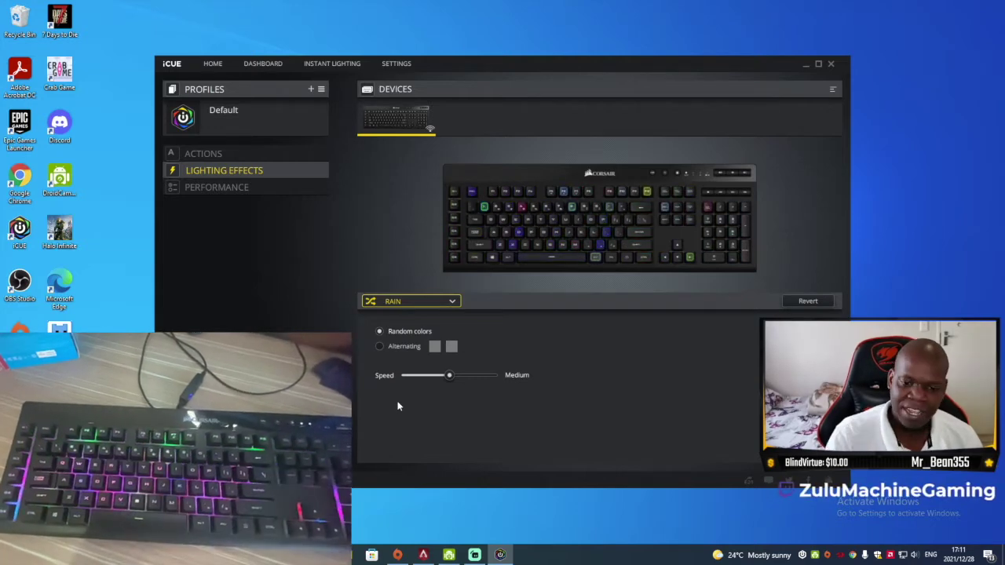
# Step: Switch the keyboard to the Type Lighting effect and test its ripple by repeatedly striking letter keys across the home row
pyautogui.click(395, 303)
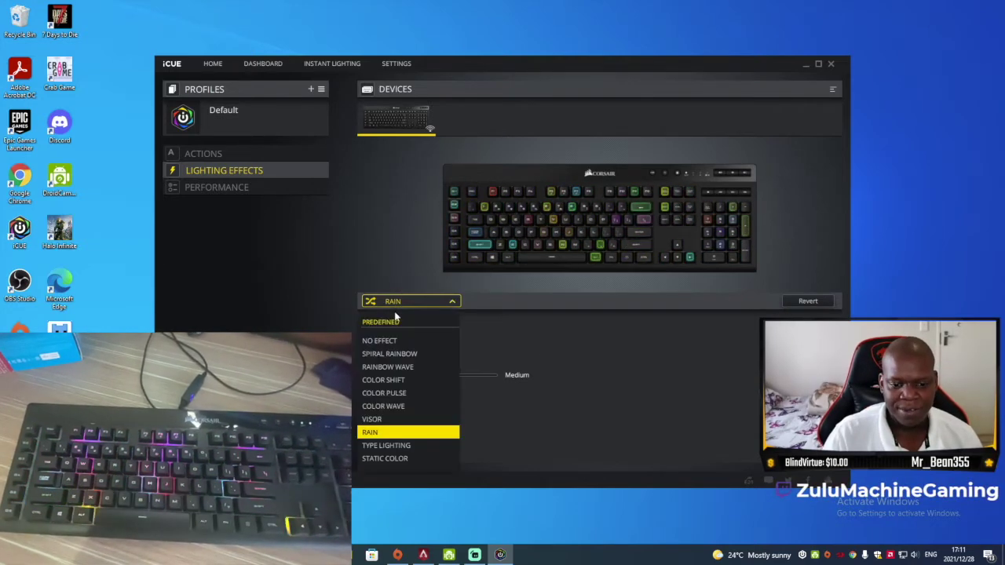
pyautogui.click(410, 445)
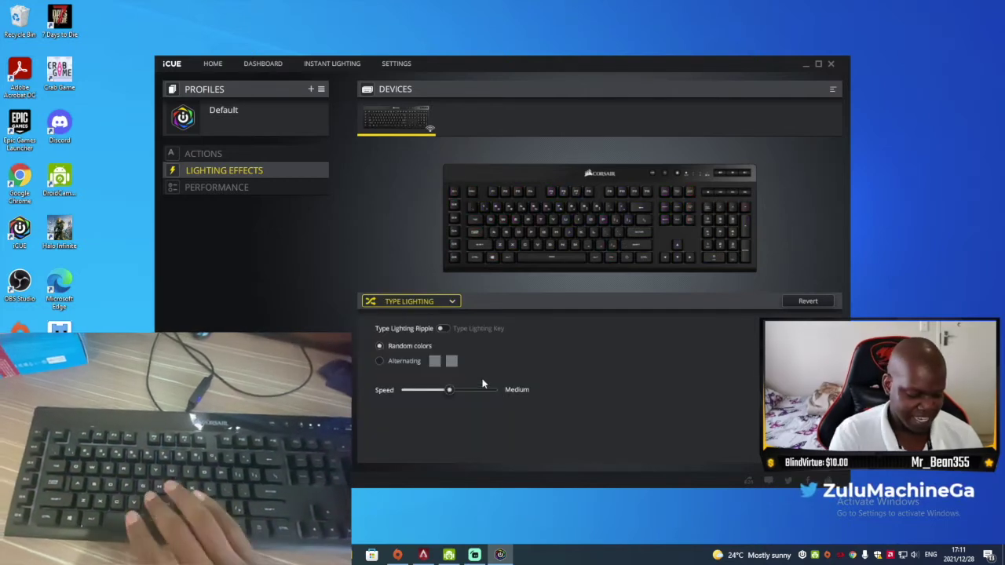
pyautogui.press('y')
pyautogui.press('g')
pyautogui.press('h')
pyautogui.press('b')
pyautogui.press('u')
pyautogui.press('i')
pyautogui.press('j')
pyautogui.press('k')
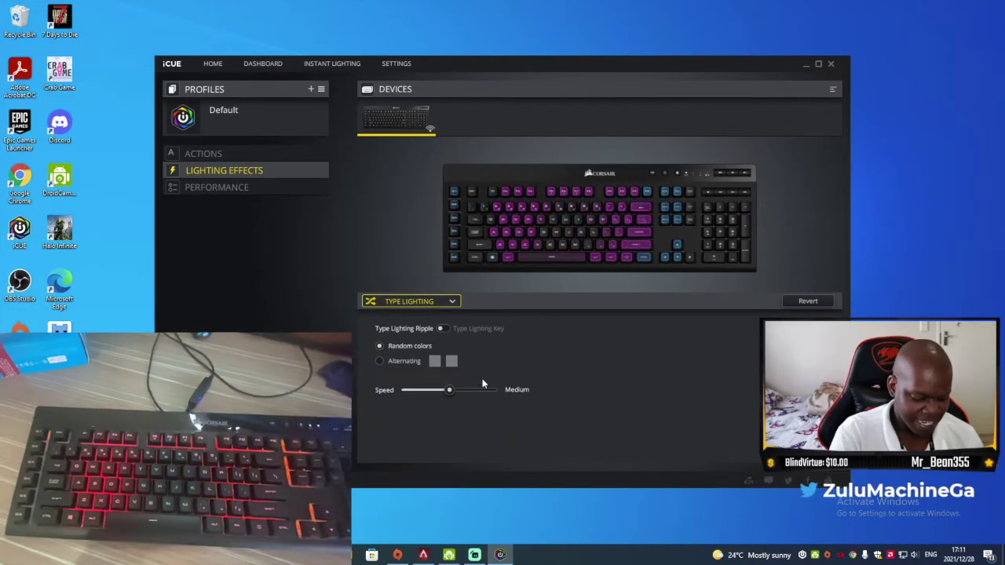
pyautogui.press('a')
pyautogui.press('s')
pyautogui.press('d')
pyautogui.press('f')
pyautogui.press('g')
pyautogui.press('h')
pyautogui.press('j')
pyautogui.press('k')
pyautogui.press('l')
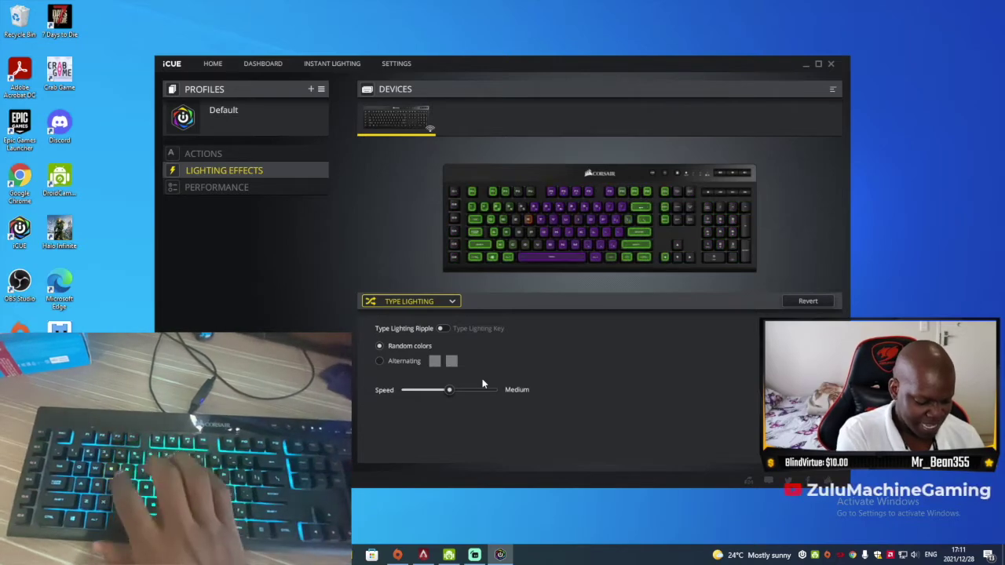
pyautogui.press('a')
pyautogui.press('s')
pyautogui.press('d')
pyautogui.press('f')
pyautogui.press('g')
pyautogui.press('h')
pyautogui.press('j')
pyautogui.press('k')
pyautogui.press('l')
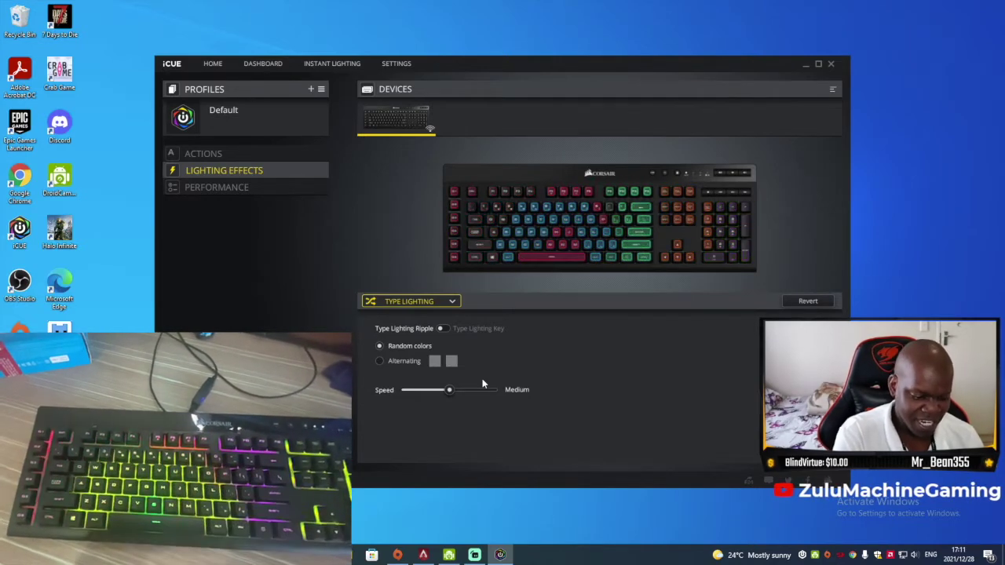
pyautogui.press('a')
pyautogui.press('s')
pyautogui.press('d')
pyautogui.press('f')
pyautogui.press('g')
pyautogui.press('h')
pyautogui.press('j')
pyautogui.press('k')
pyautogui.press('l')
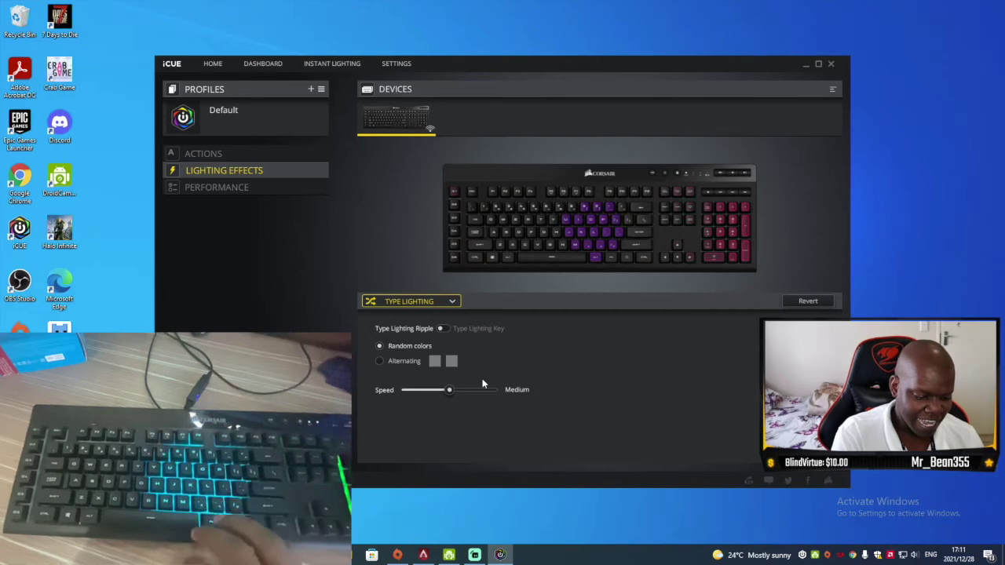
pyautogui.press('a')
pyautogui.press('s')
pyautogui.press('d')
pyautogui.press('f')
pyautogui.press('g')
pyautogui.press('h')
pyautogui.press('j')
pyautogui.press('k')
pyautogui.press('l')
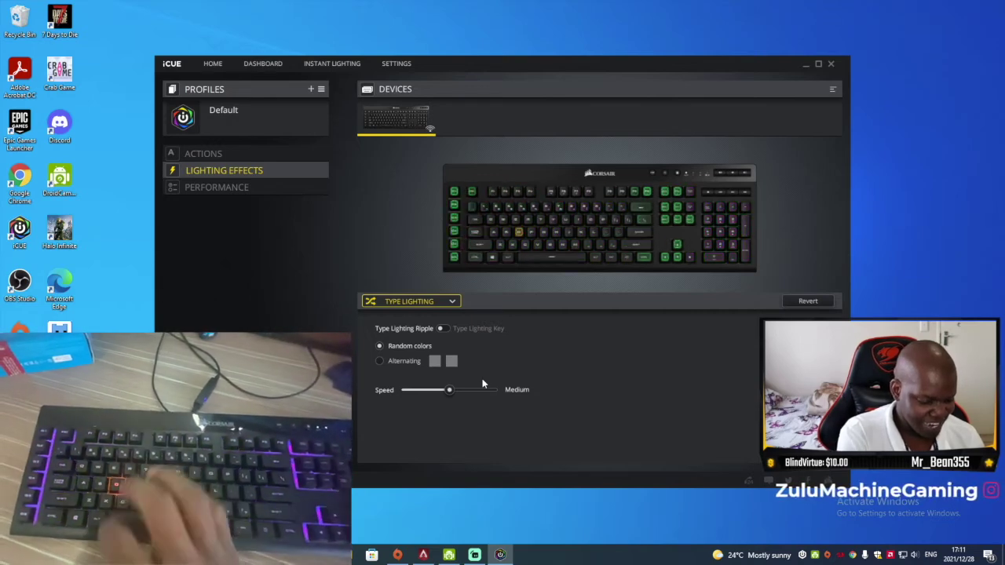
pyautogui.press('a')
pyautogui.press('s')
pyautogui.press('d')
pyautogui.press('f')
pyautogui.press('g')
pyautogui.press('h')
pyautogui.press('j')
pyautogui.press('k')
pyautogui.press('l')
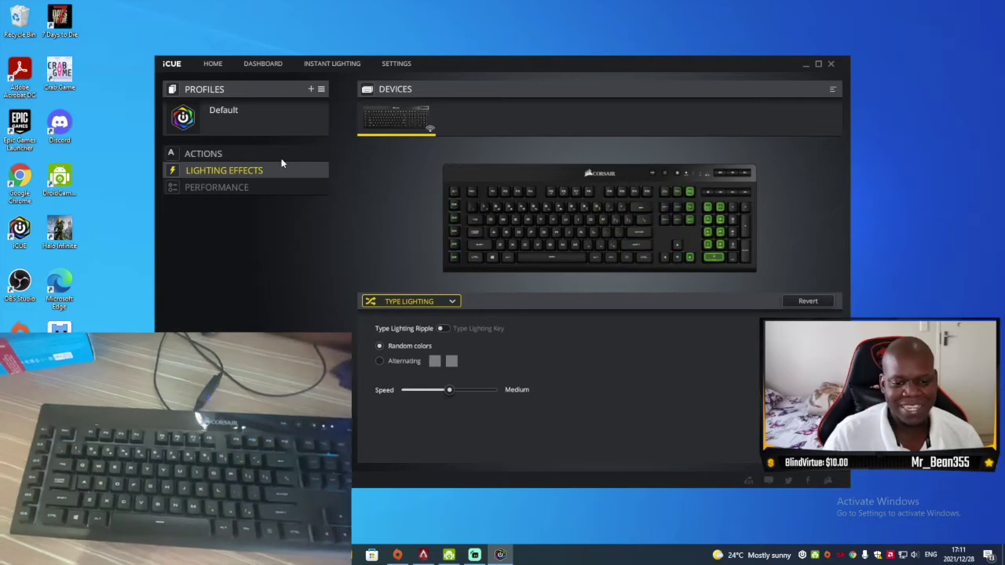
# Step: Set the keyboard's lighting effect to Static Color and darken the color to a nearly black green
pyautogui.click(441, 301)
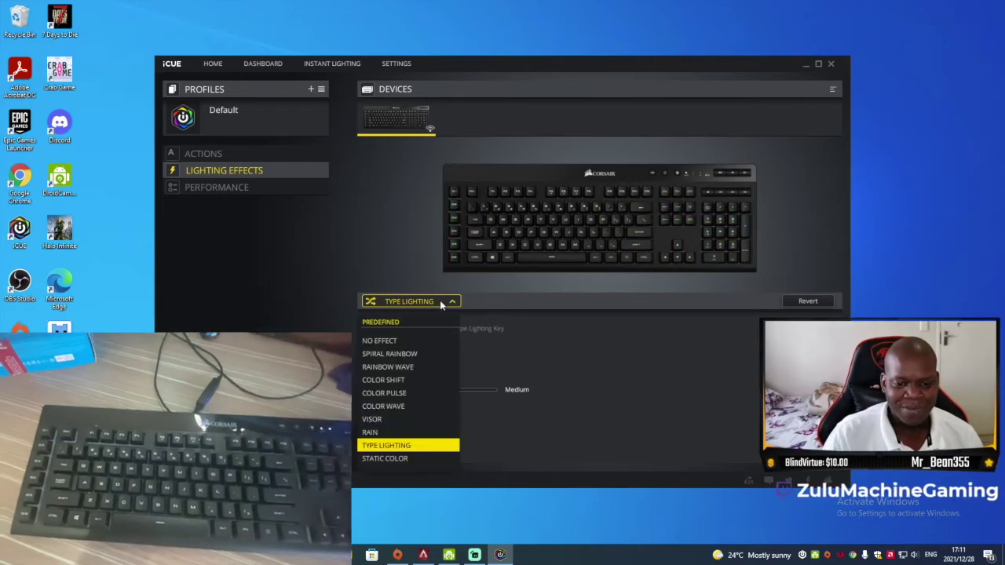
pyautogui.click(377, 460)
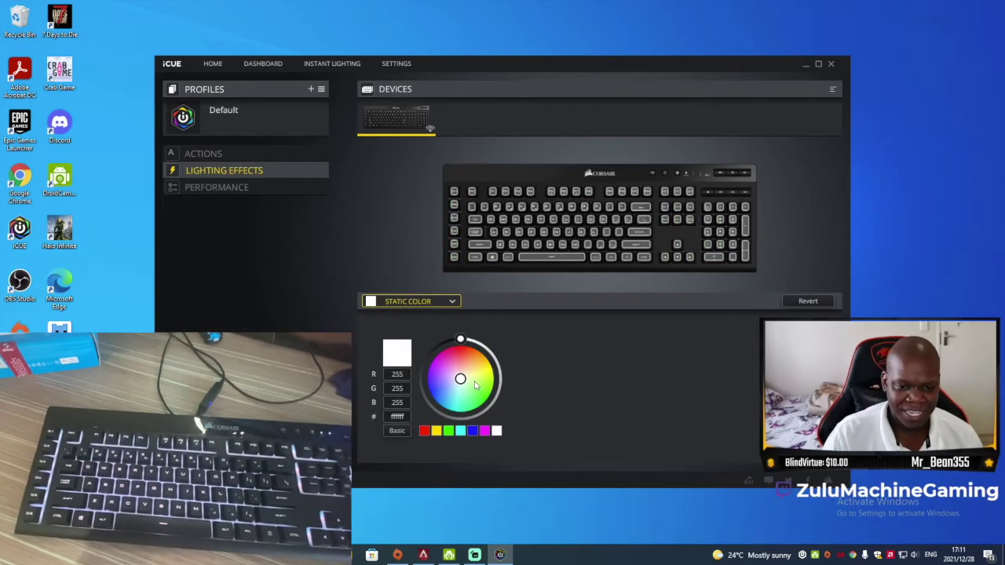
pyautogui.moveTo(460, 340); pyautogui.dragTo(453, 360)
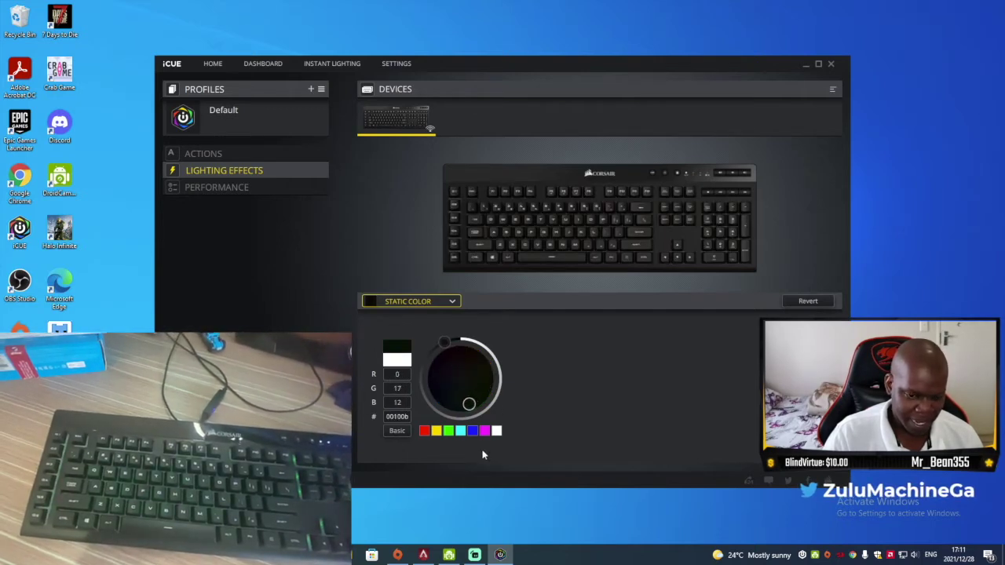
# Step: Try the red and yellow preset colors for the static lighting and set it to the green preset
pyautogui.click(424, 430)
pyautogui.click(436, 431)
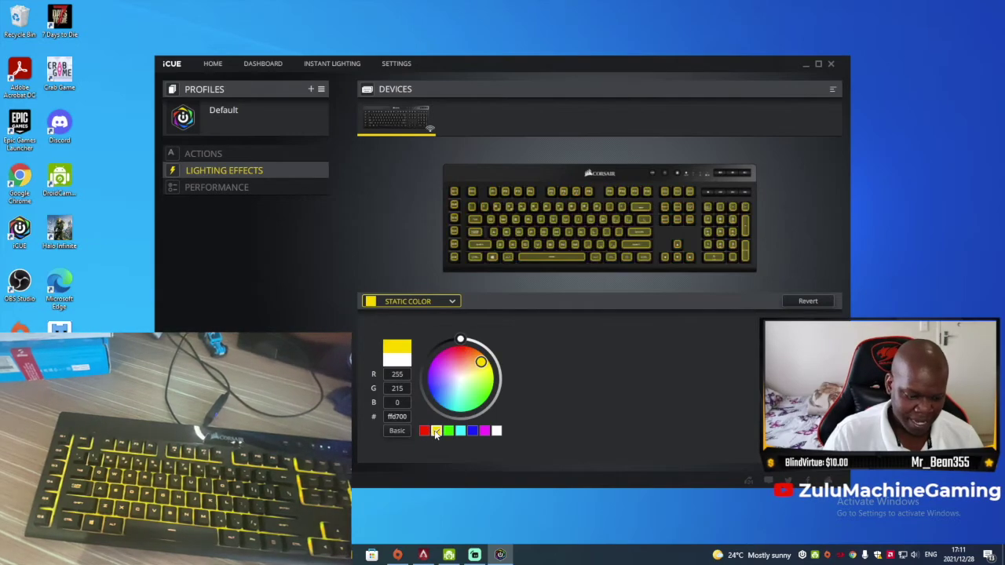
pyautogui.click(448, 431)
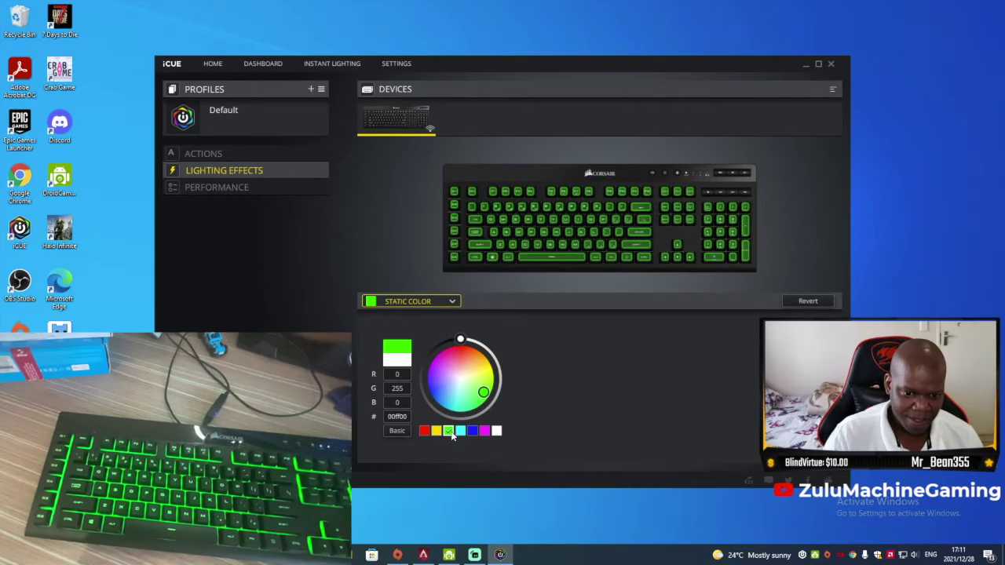
# Step: Try the cyan, blue, magenta and white preset colors for the static lighting and set it to the red preset
pyautogui.click(460, 430)
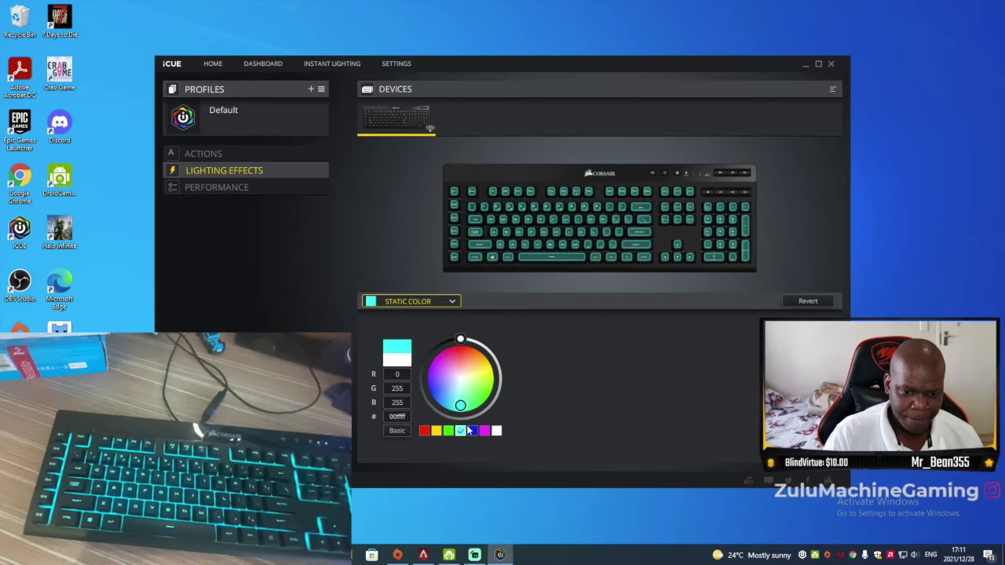
pyautogui.click(472, 431)
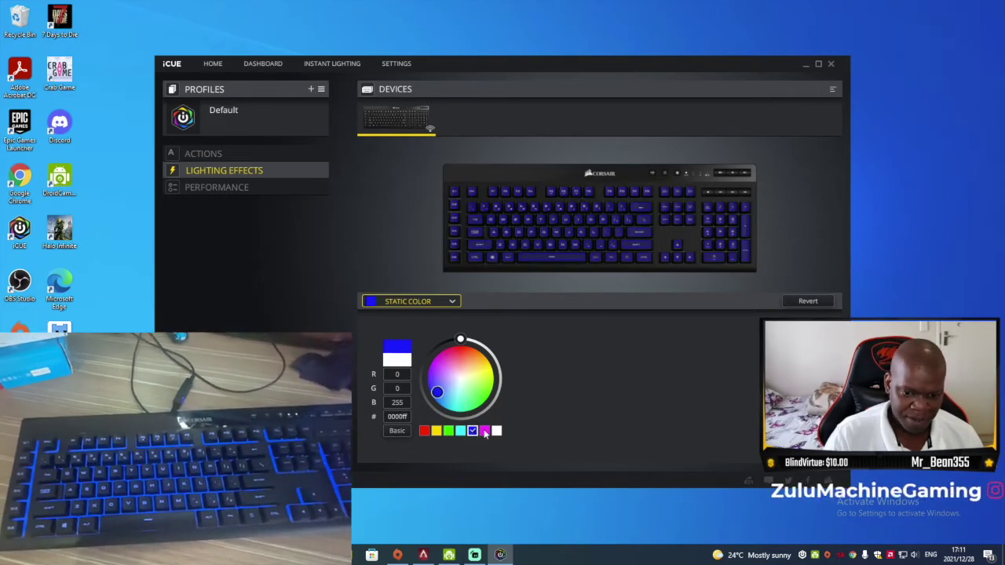
pyautogui.click(484, 431)
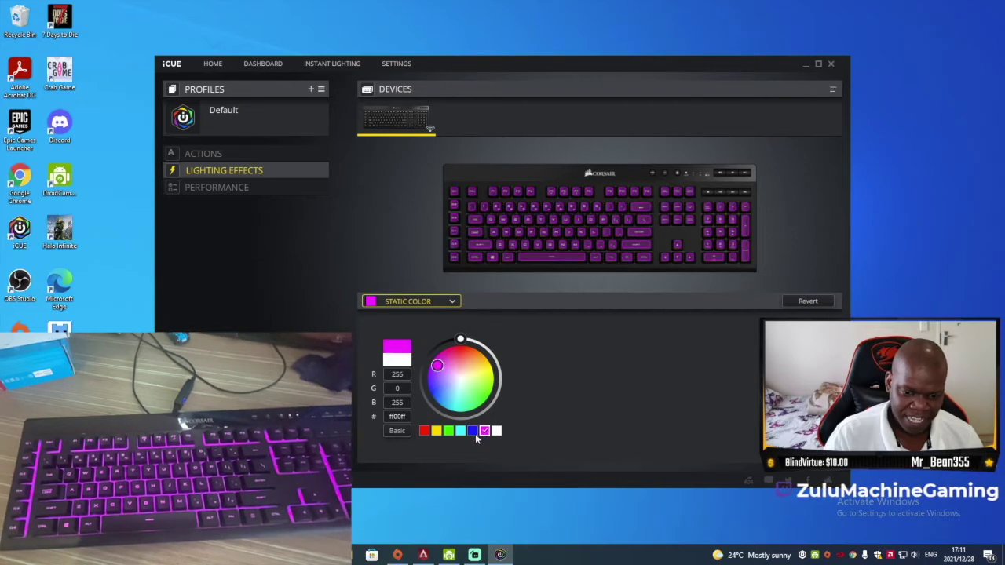
pyautogui.click(496, 430)
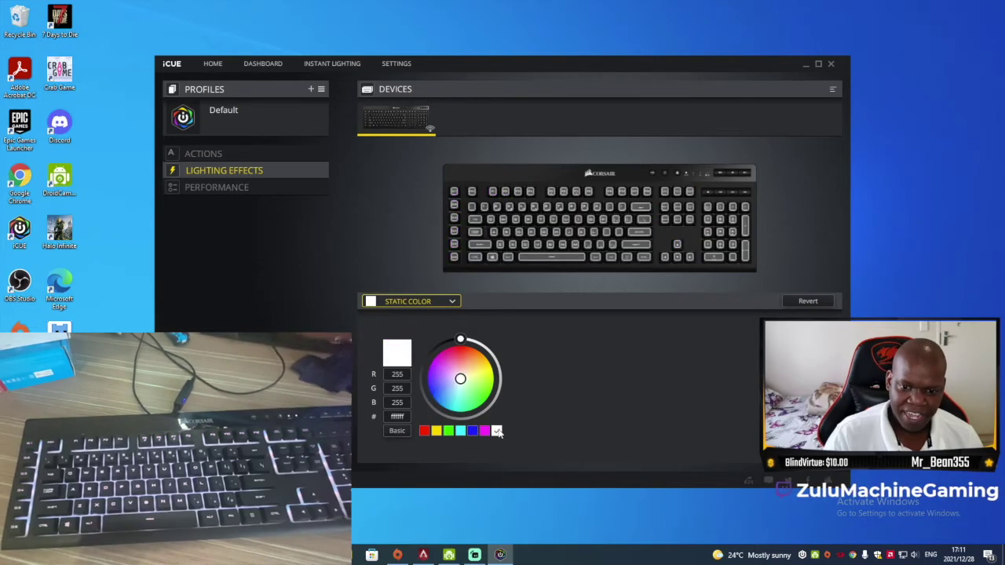
pyautogui.click(423, 431)
# Step: Cycle the keyboard's lighting through No Effect and Spiral Rainbow, and set it to Rainbow Wave
pyautogui.click(408, 302)
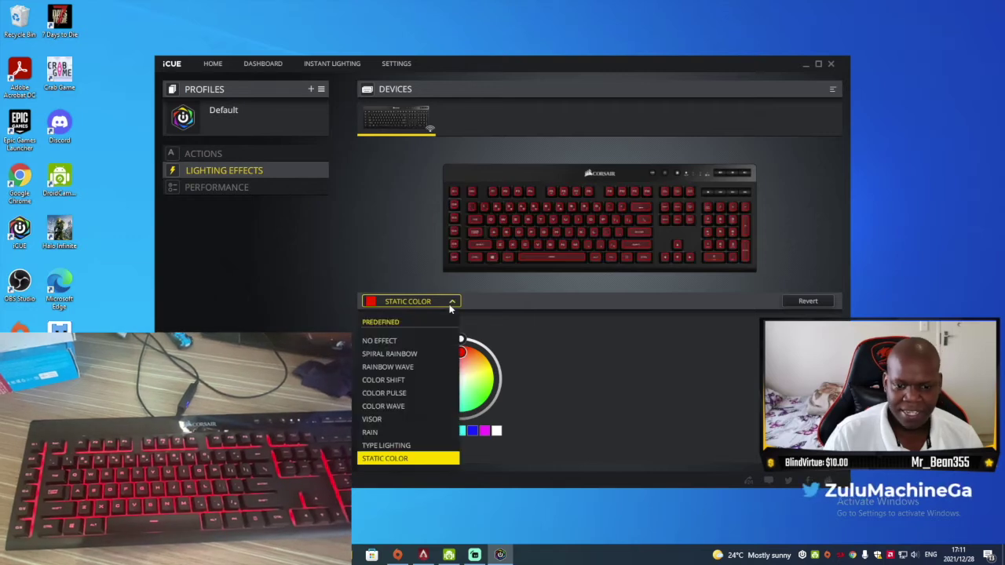
pyautogui.click(384, 339)
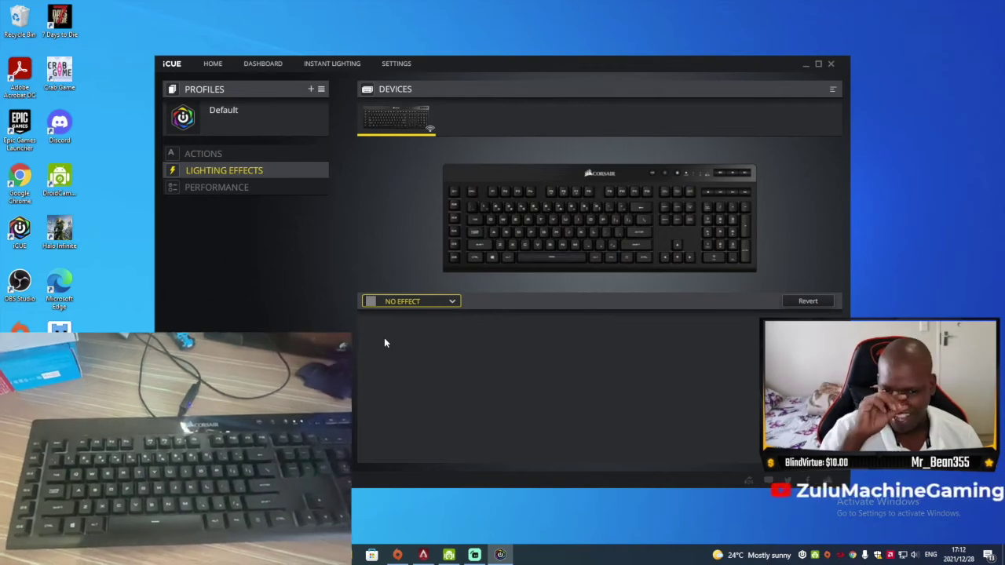
pyautogui.click(399, 305)
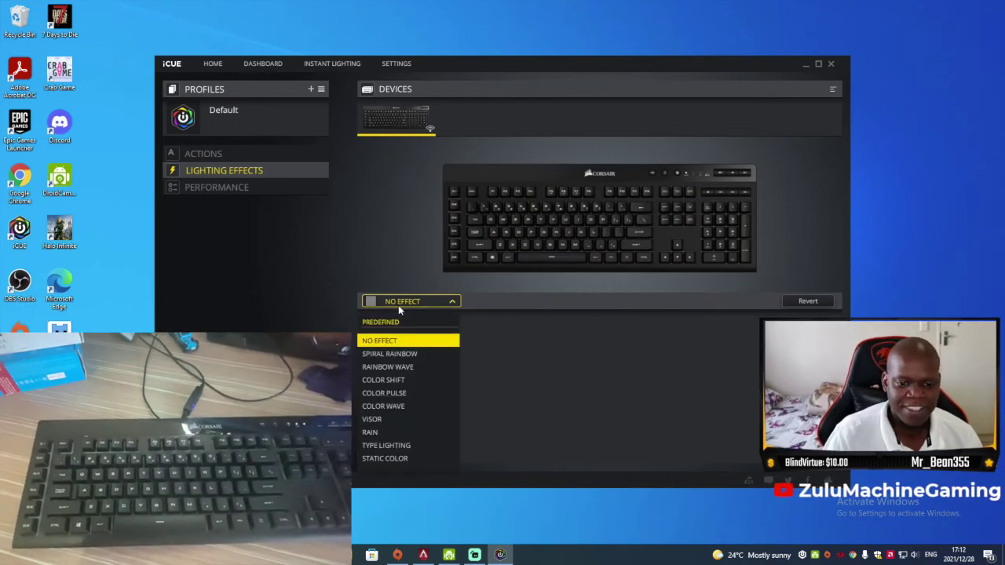
pyautogui.click(386, 354)
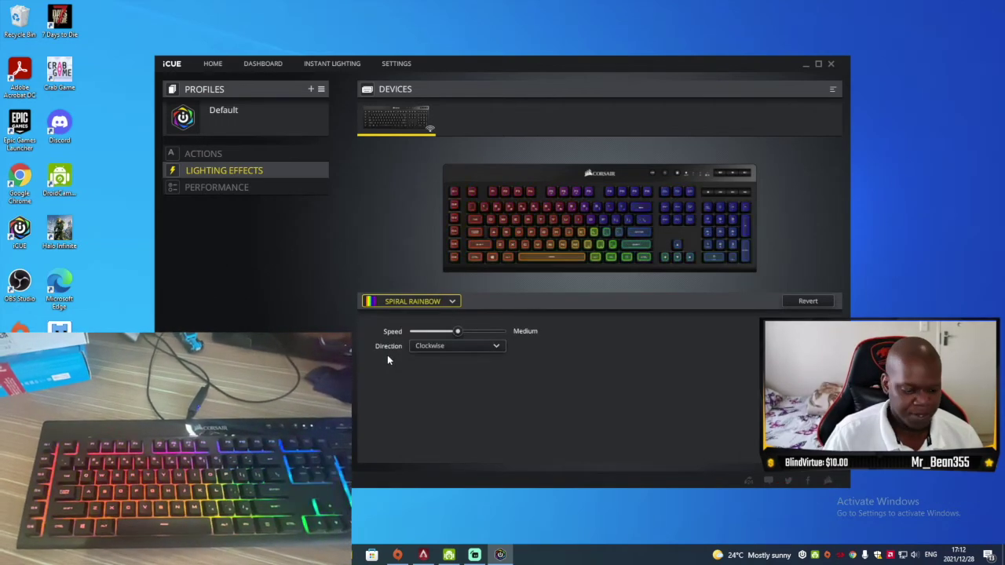
pyautogui.click(400, 302)
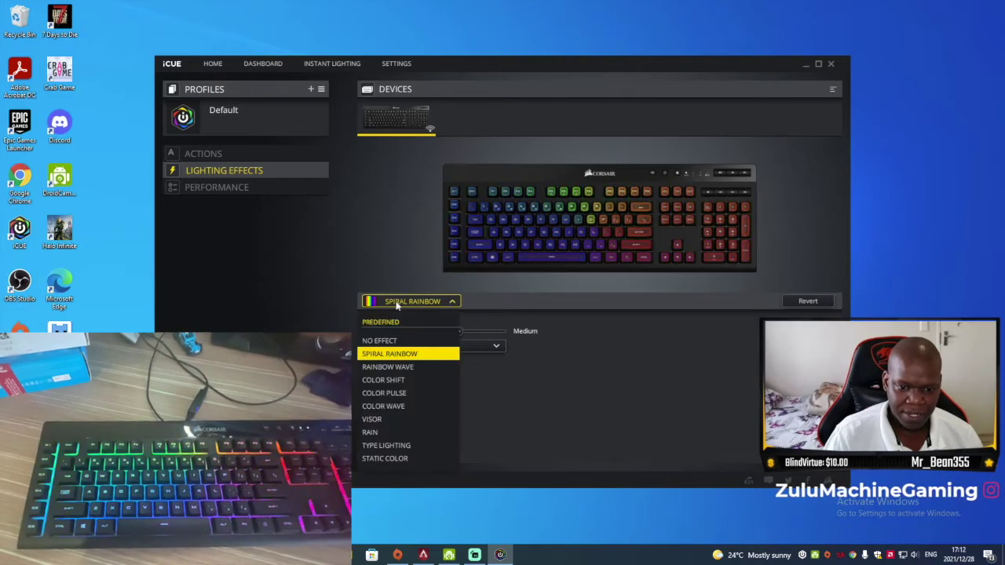
pyautogui.click(386, 368)
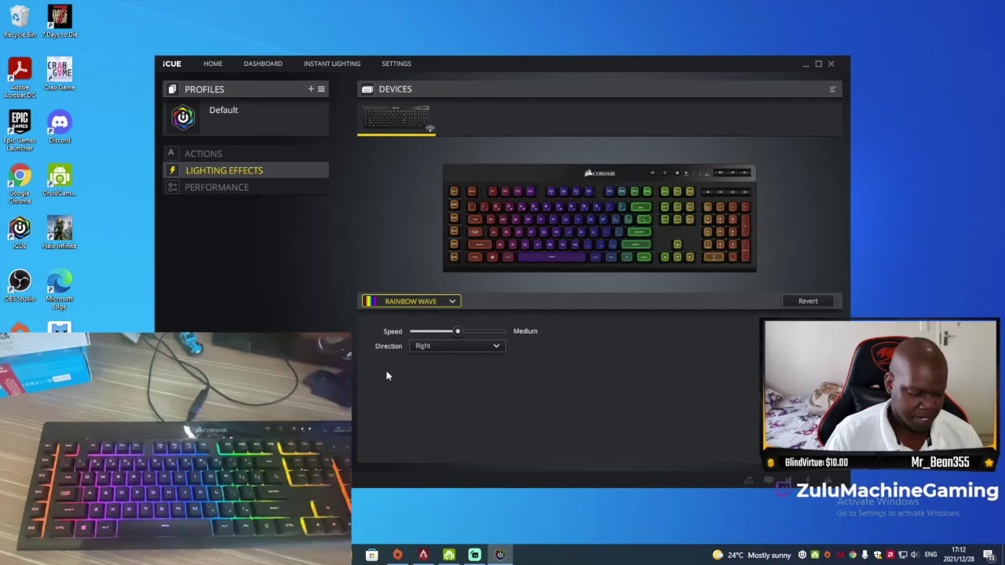
# Step: Look over the keyboard's performance options for Win Lock, and visit the home and dashboard pages
pyautogui.click(190, 188)
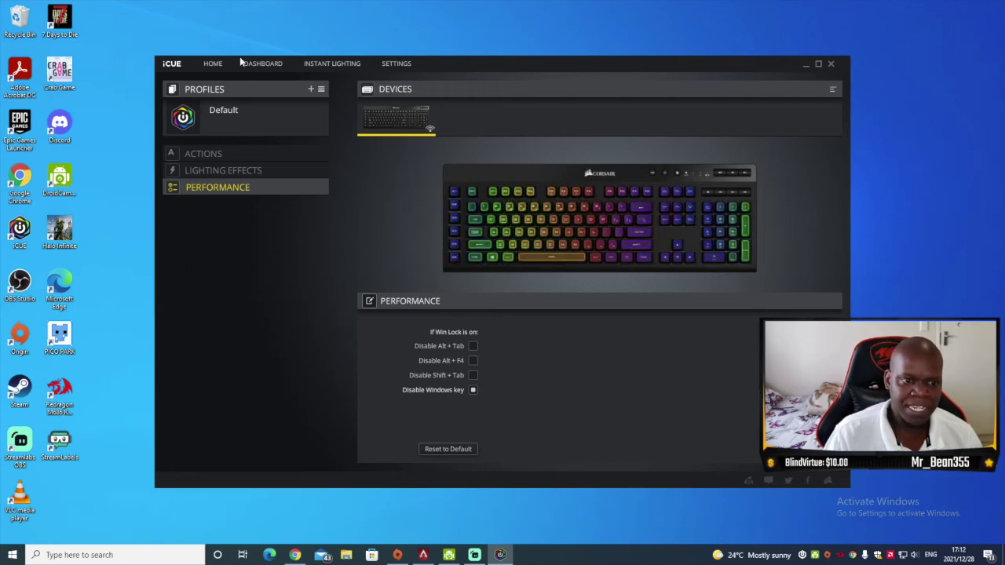
pyautogui.click(217, 66)
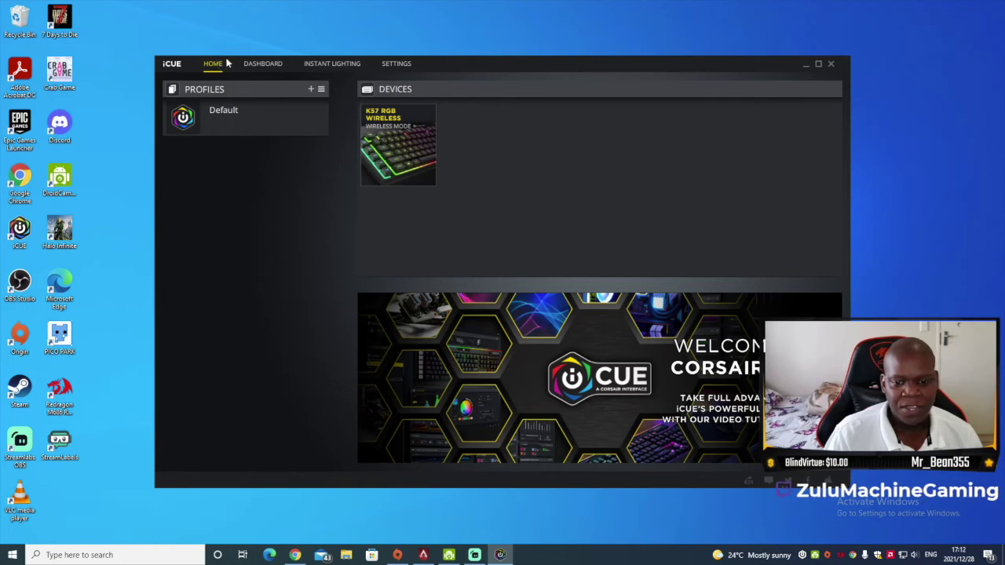
pyautogui.click(271, 65)
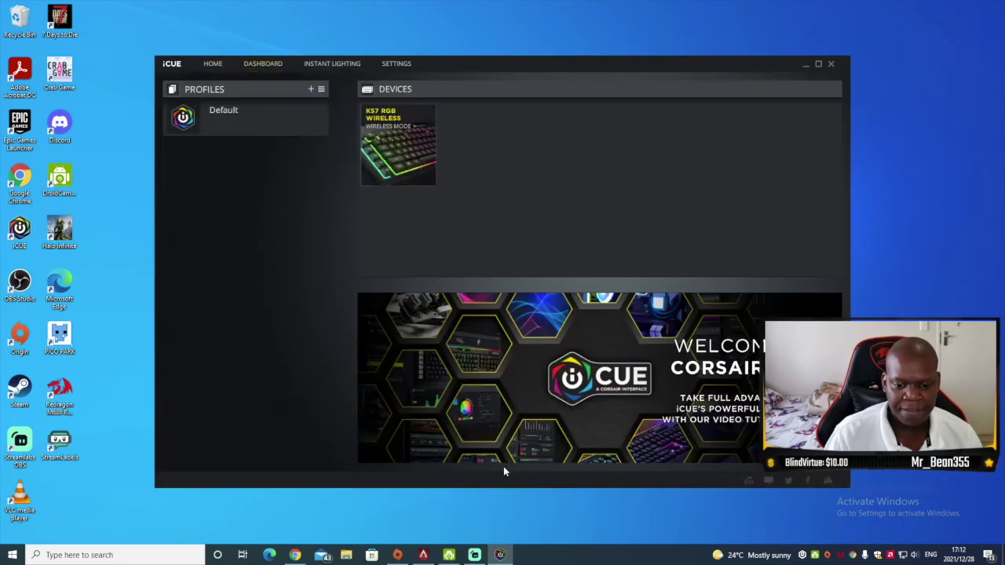
# Step: Try the red instant lighting color and clear the instant lighting again
pyautogui.click(322, 65)
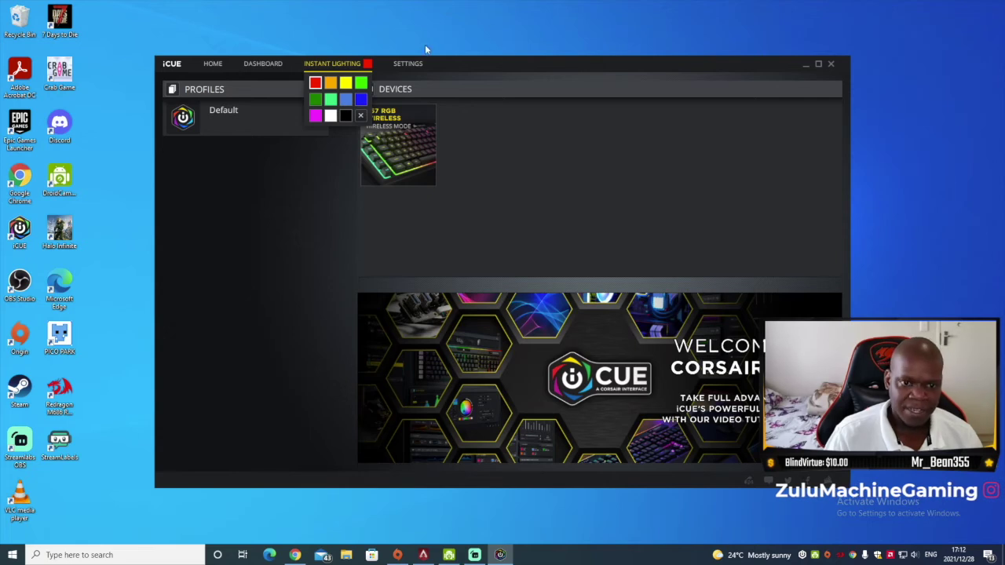
pyautogui.click(264, 65)
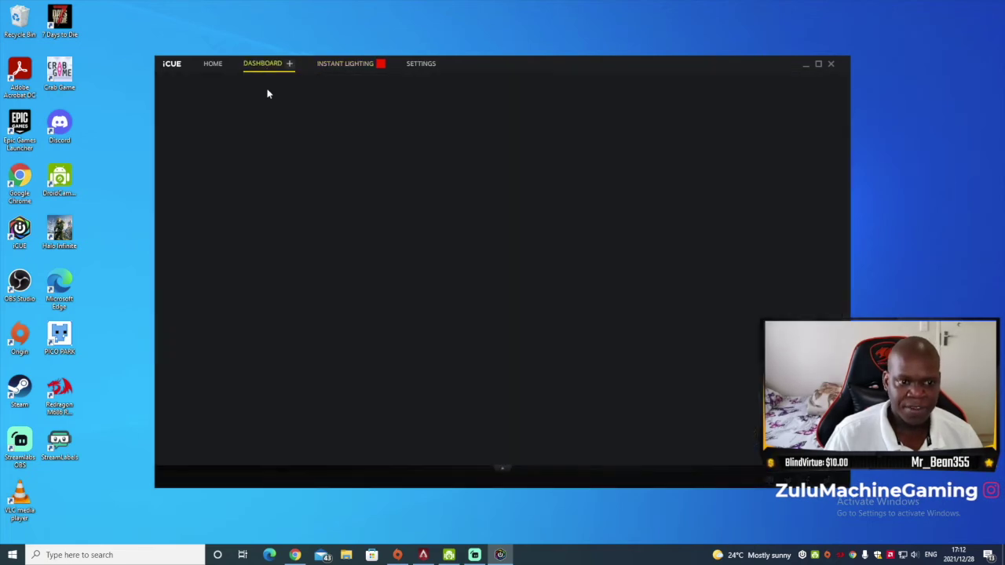
pyautogui.click(351, 66)
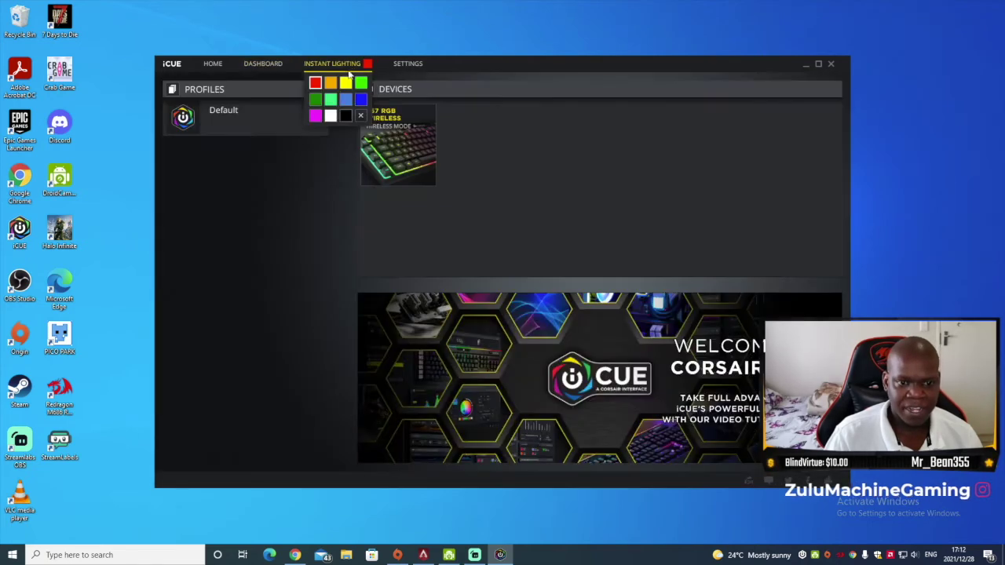
pyautogui.click(360, 117)
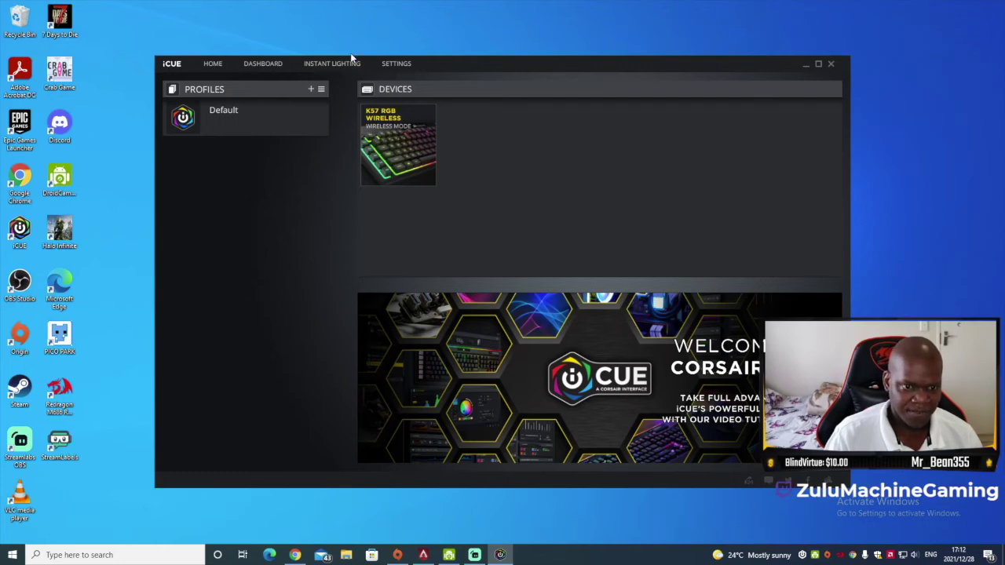
# Step: In the device settings, choose 1000 Hz / 1 msec dongle polling and the US North America layout, and check for a firmware update
pyautogui.click(396, 65)
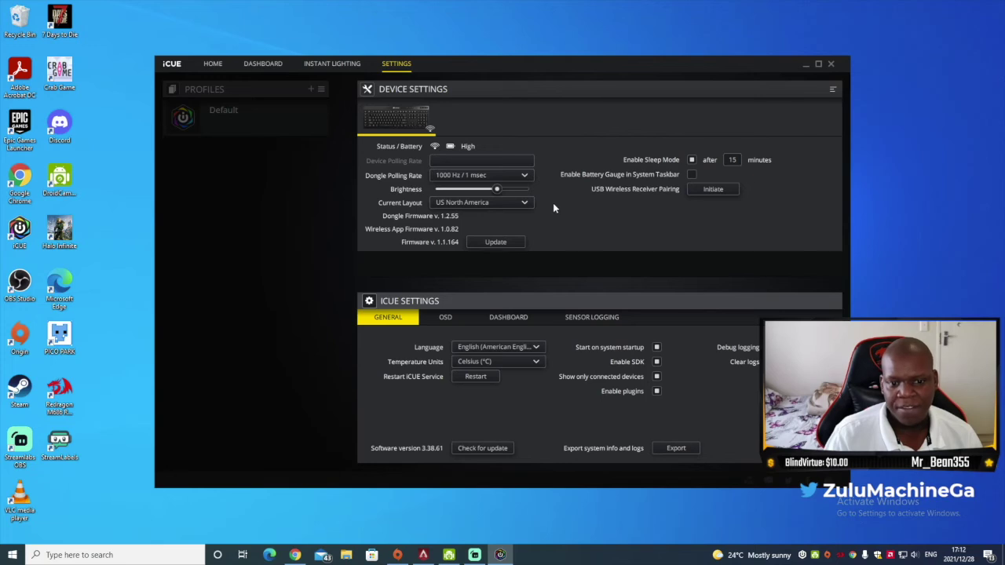
pyautogui.click(516, 179)
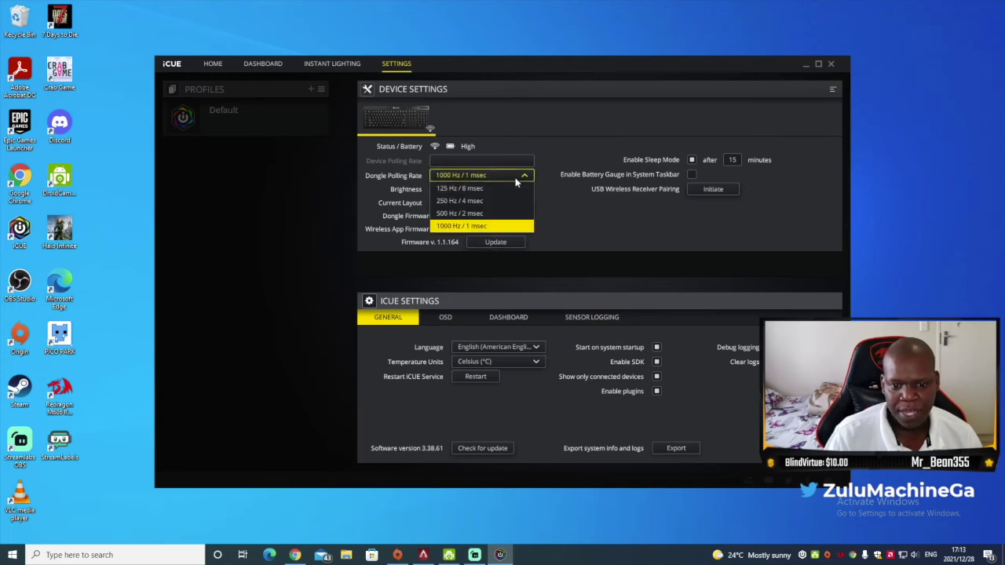
pyautogui.click(469, 227)
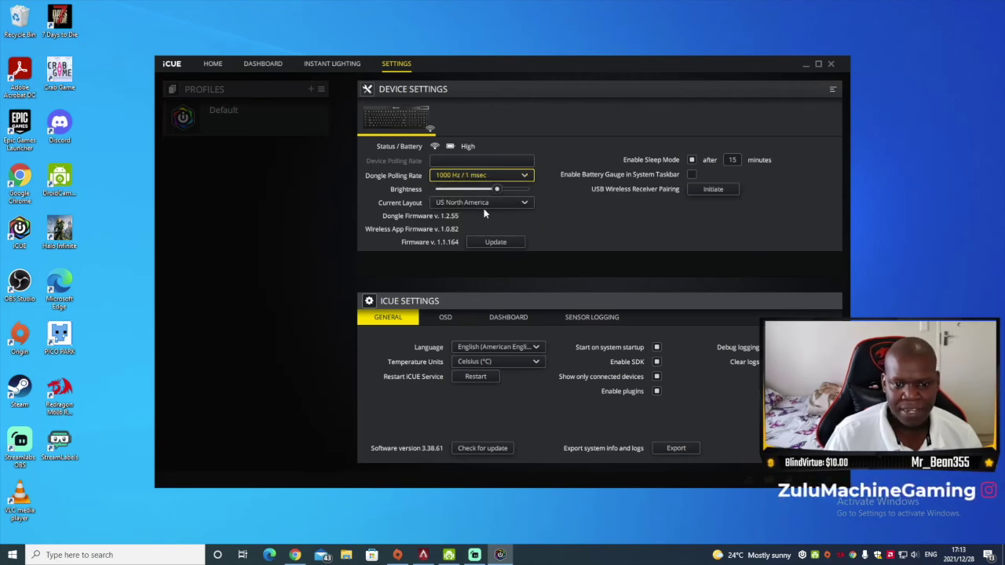
pyautogui.click(486, 204)
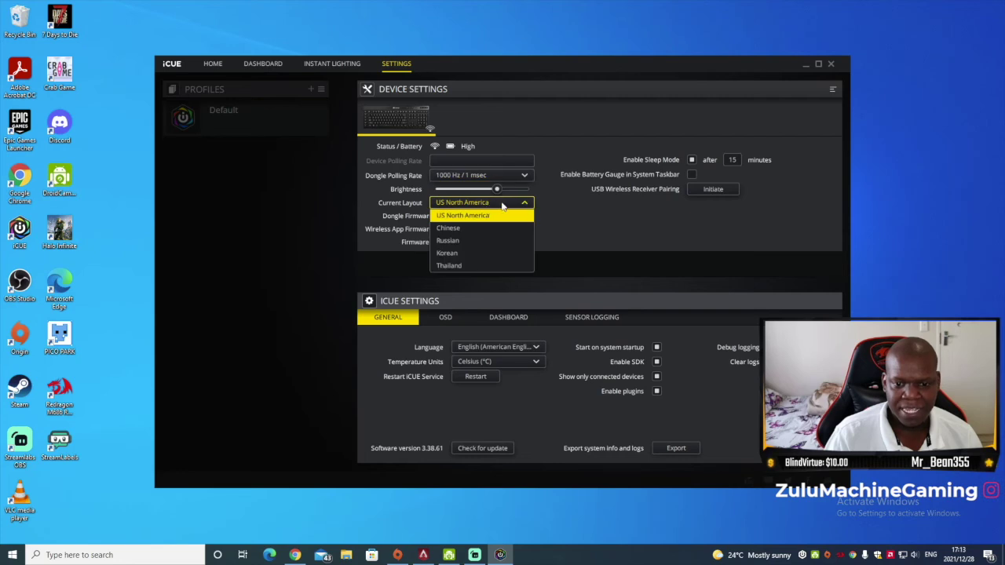
pyautogui.click(491, 215)
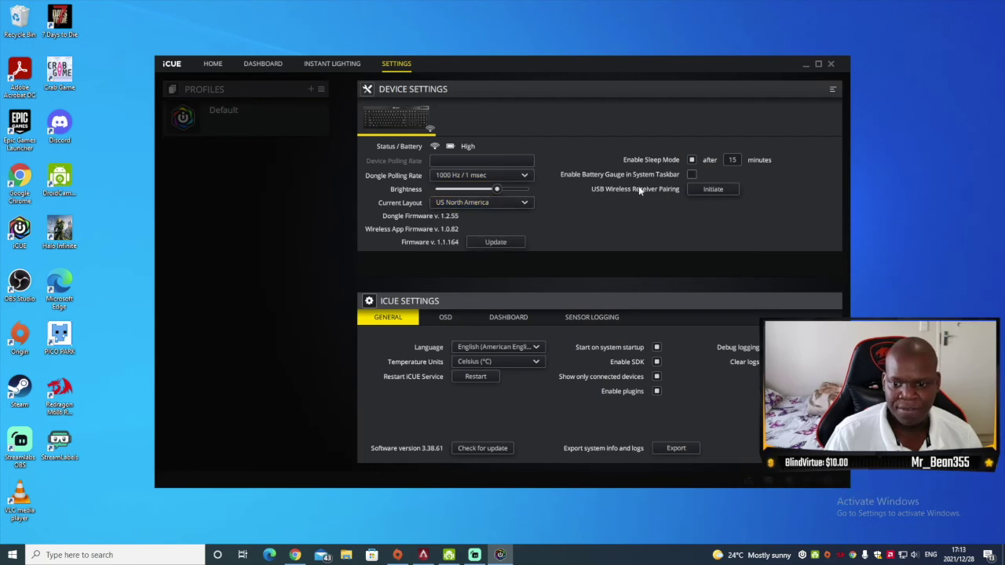
pyautogui.click(489, 241)
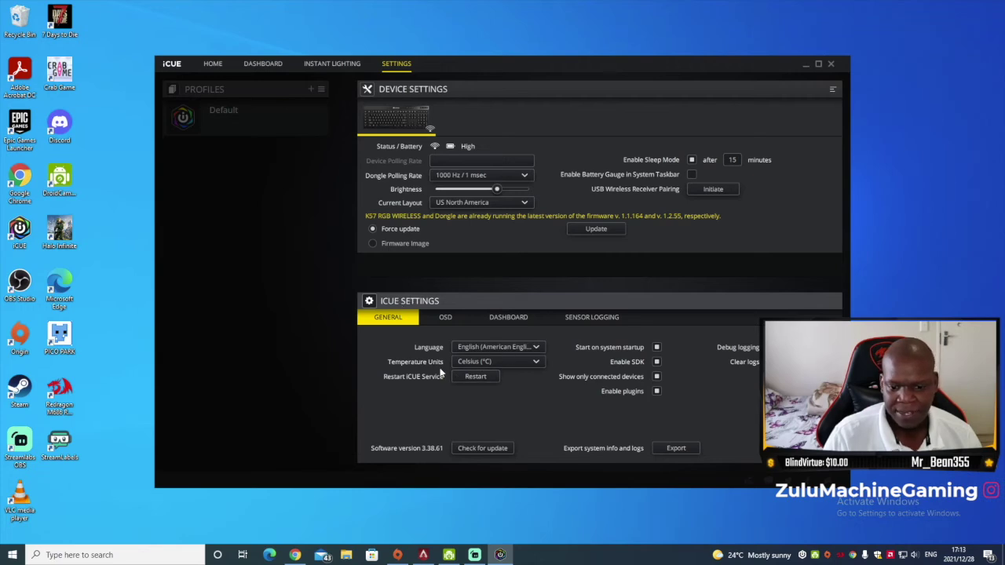
# Step: Look through the iCUE settings for OSD overlays and supported applications, the dashboard, and sensor logging
pyautogui.click(510, 318)
pyautogui.click(431, 316)
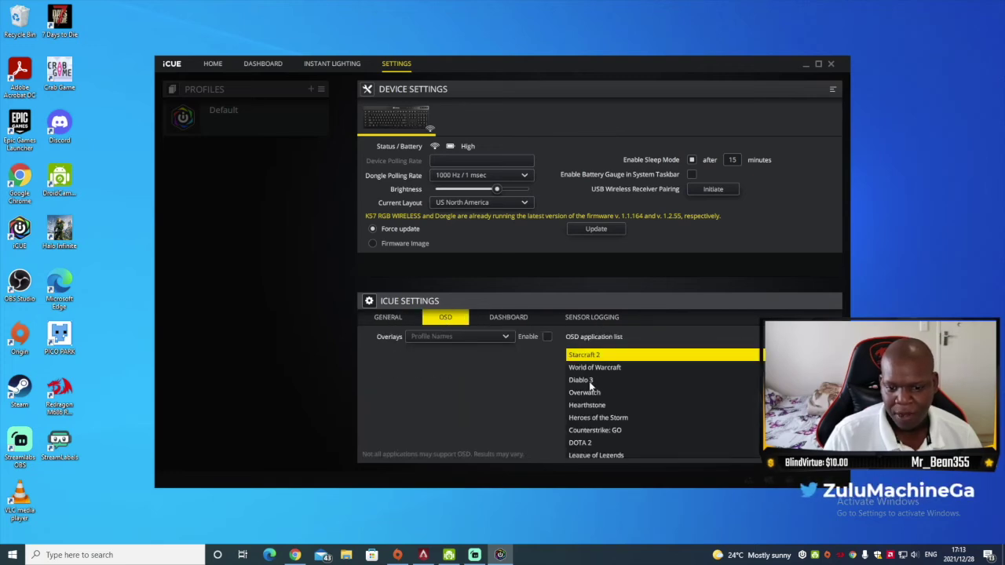
pyautogui.scroll(-3, 599, 443)
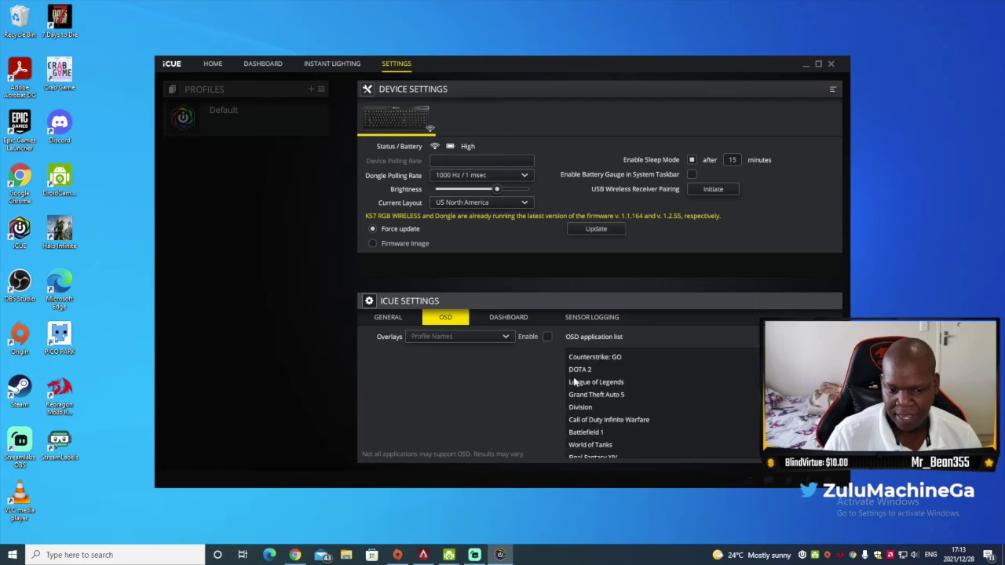
pyautogui.click(502, 335)
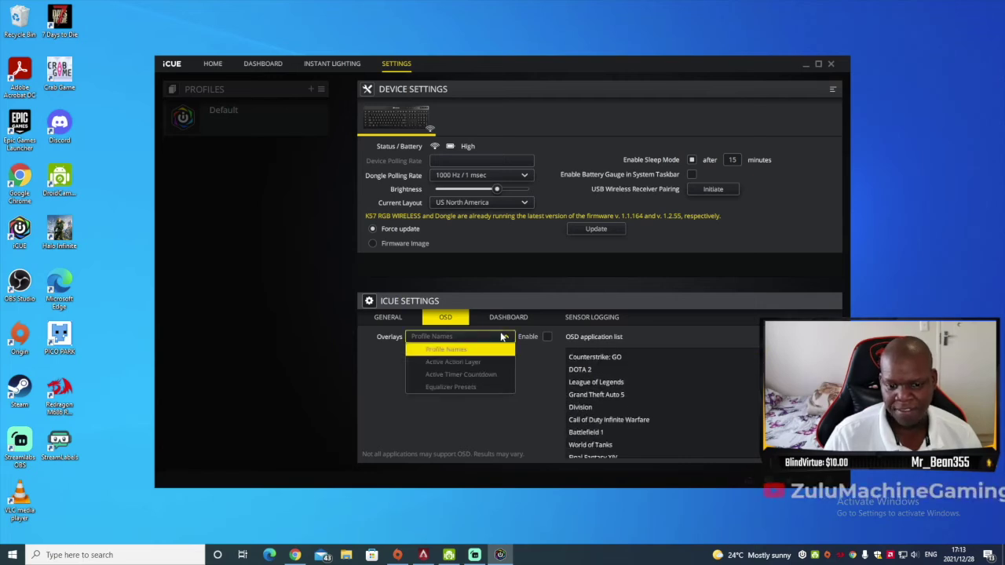
pyautogui.click(502, 328)
pyautogui.scroll(-1, 630, 402)
pyautogui.scroll(4, 629, 405)
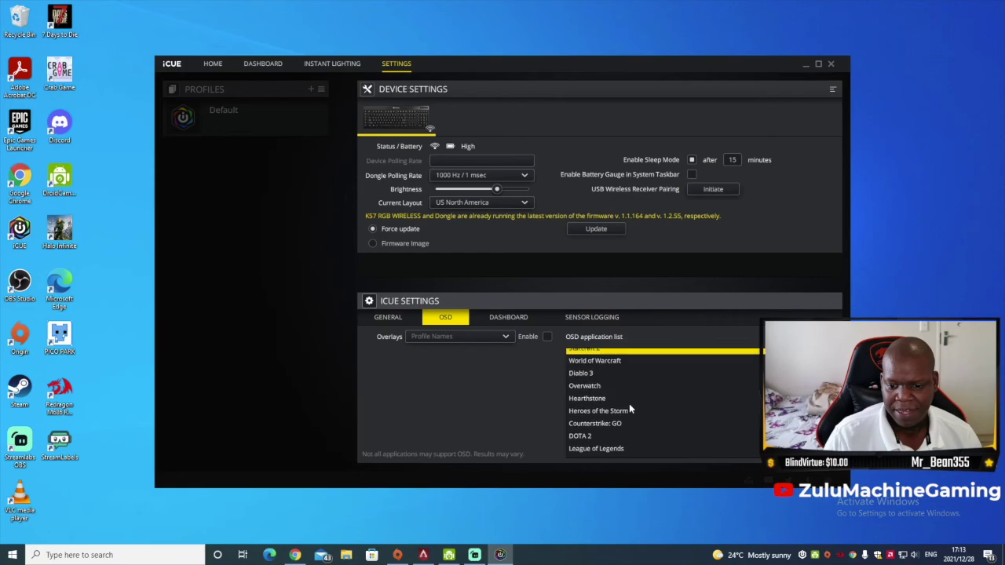
pyautogui.click(511, 318)
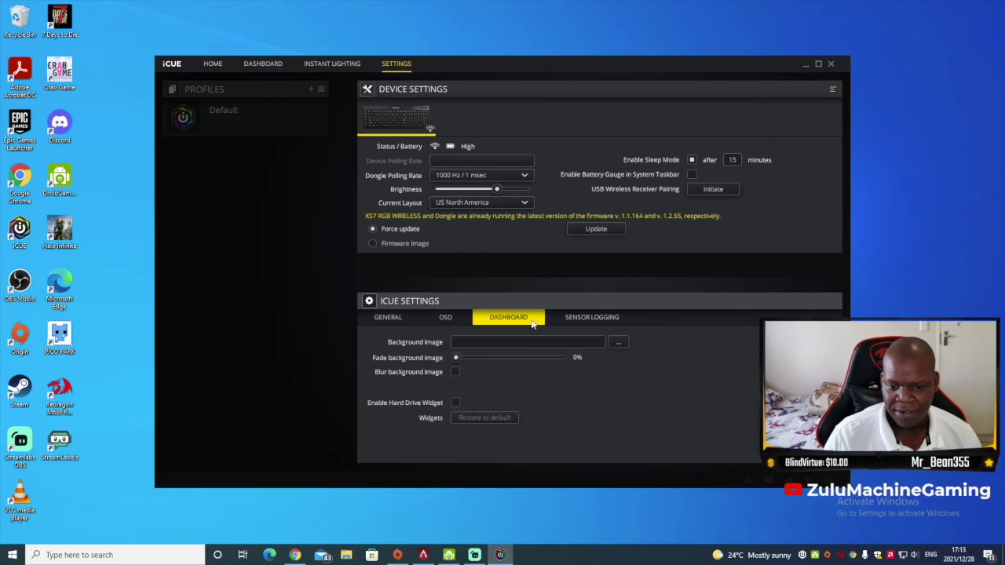
pyautogui.click(617, 322)
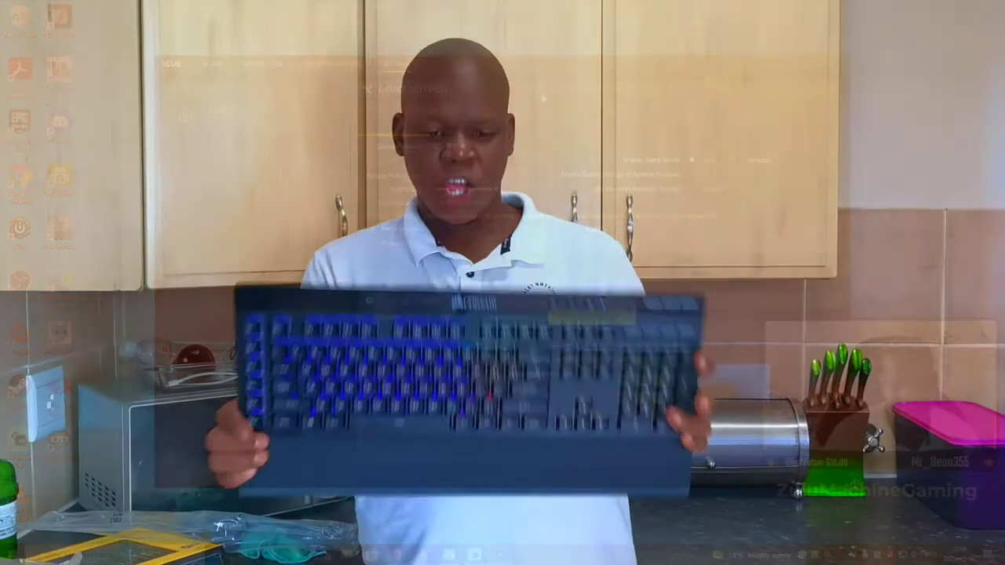